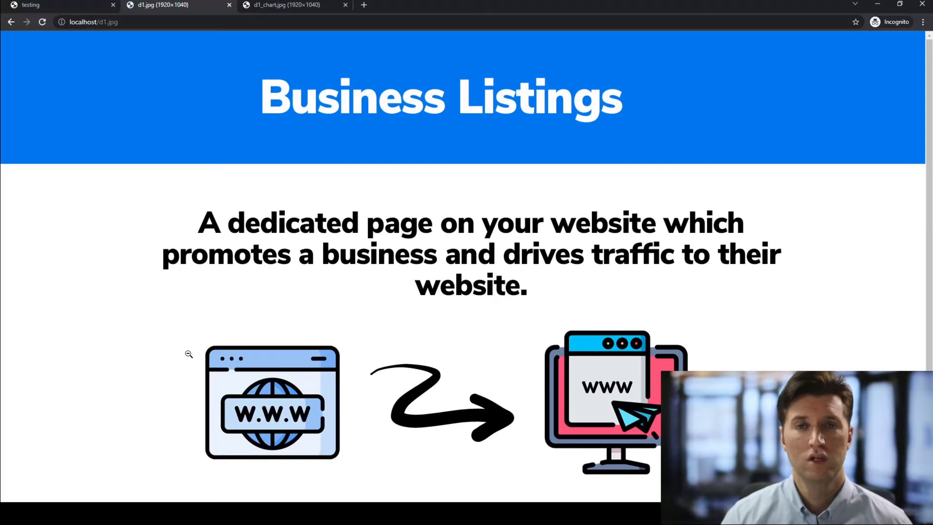
- Switch from the slide to the DirTheme Business Directory site in the 'testing' tab
click(62, 6)
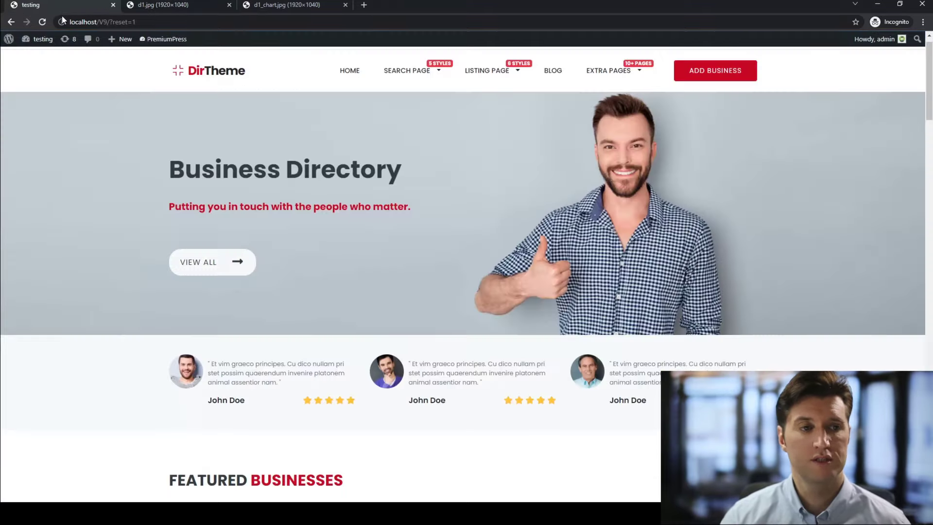
- Open Example Business 13 from Featured Businesses, browse its sections, then go to ADD BUSINESS
scroll(133, 252, down, 5)
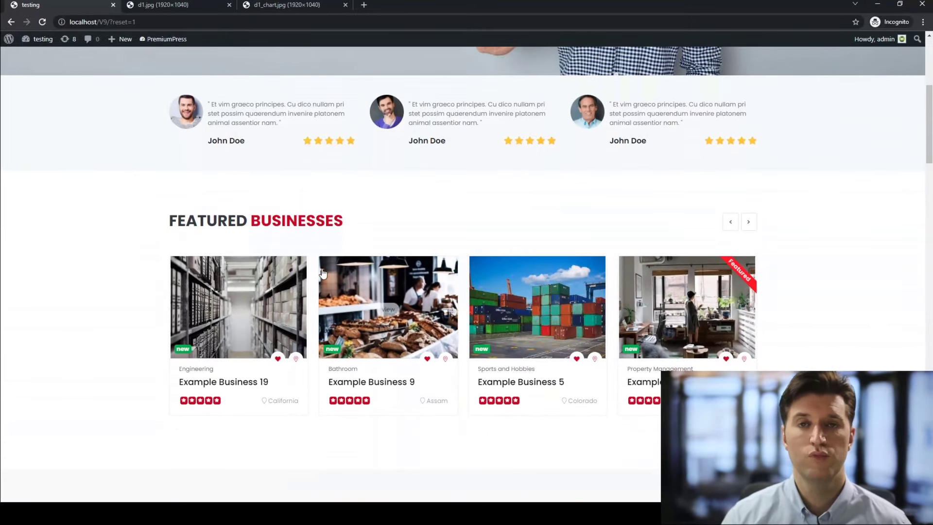
click(687, 312)
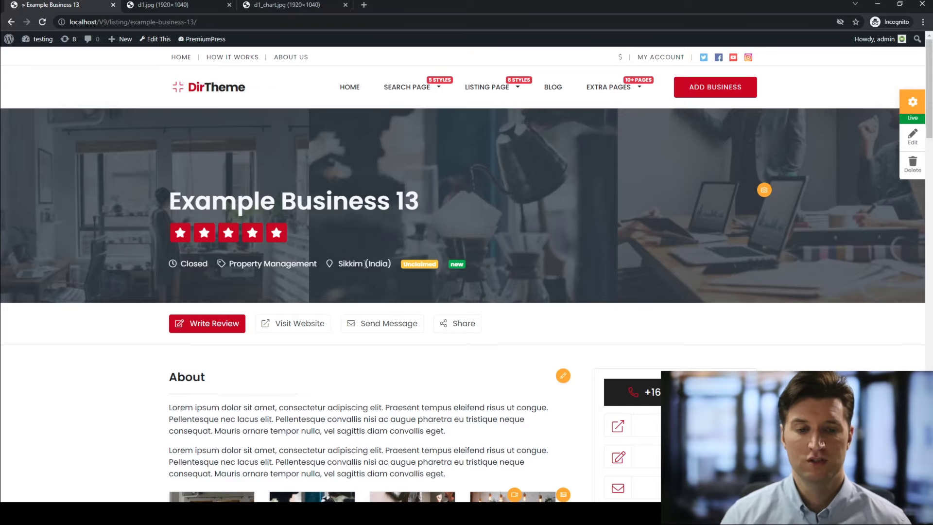
scroll(363, 291, down, 1)
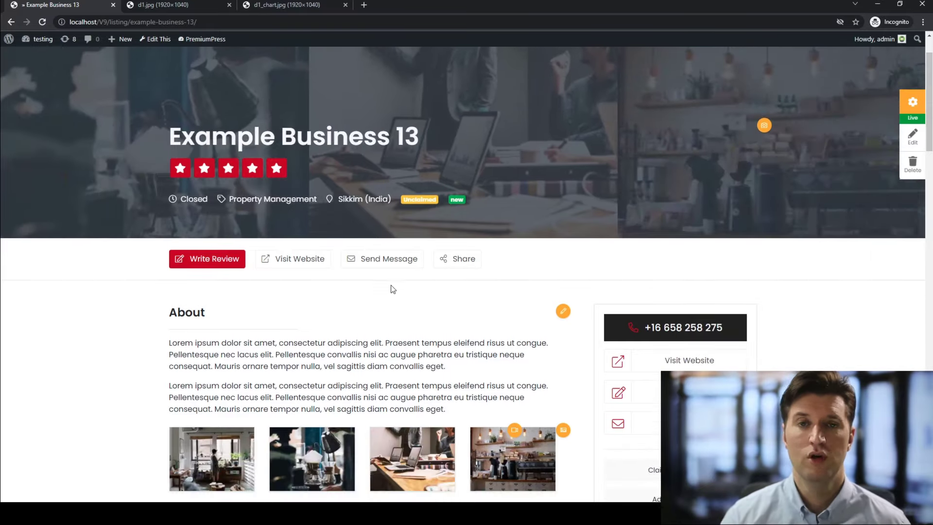
scroll(358, 274, up, 2)
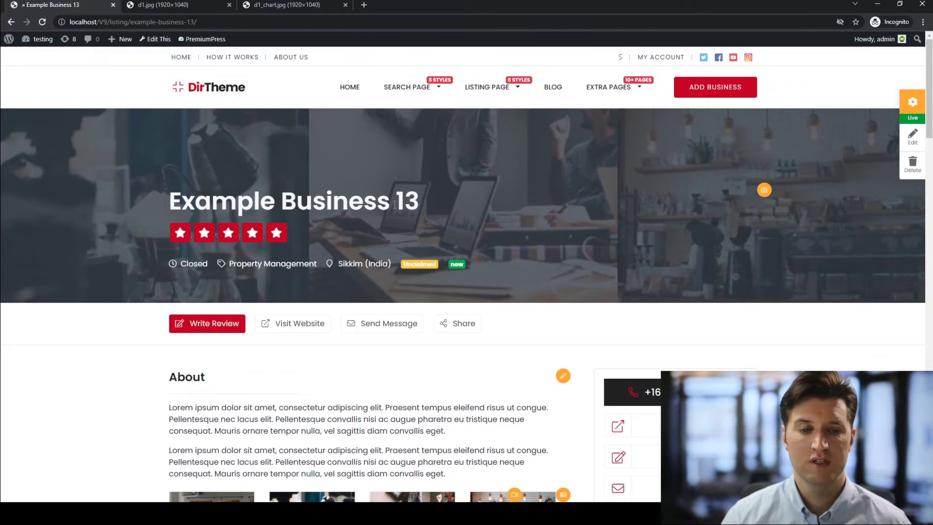
scroll(252, 217, down, 3)
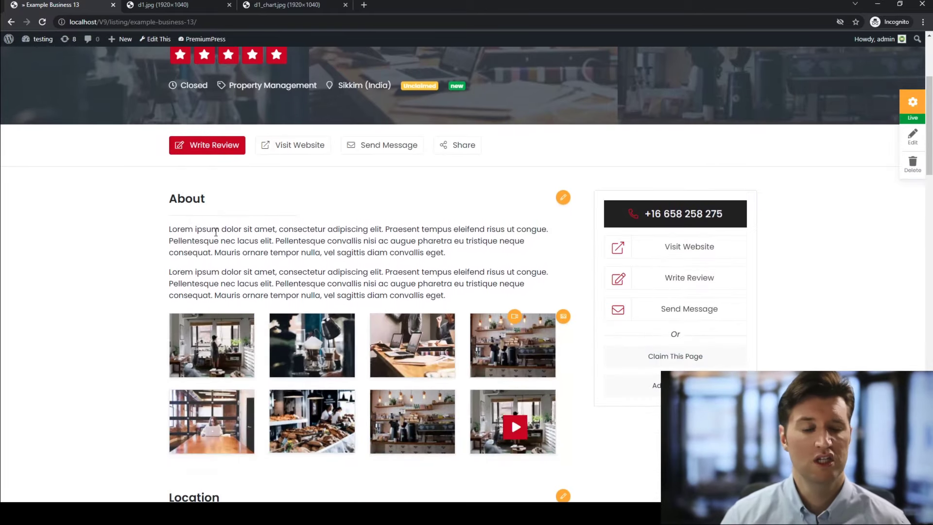
scroll(244, 272, down, 3)
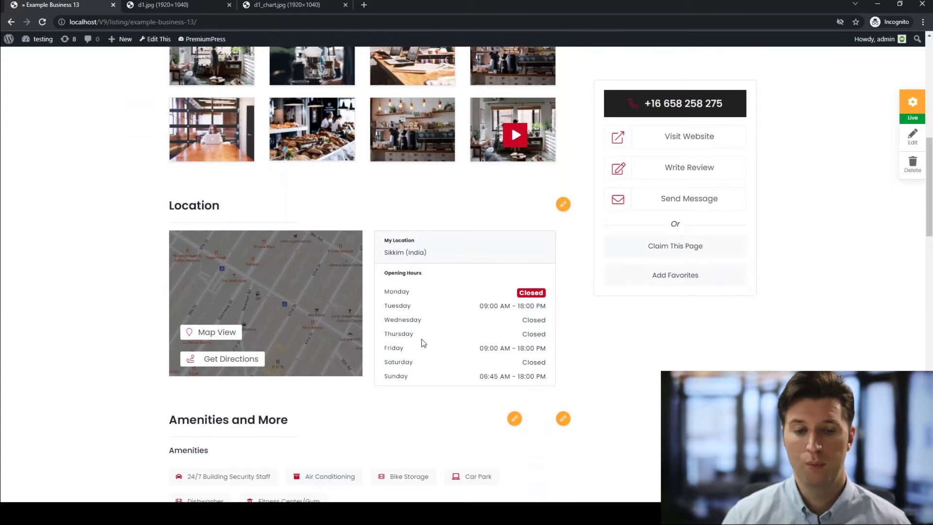
scroll(209, 346, down, 2)
scroll(209, 346, down, 2)
scroll(330, 375, up, 2)
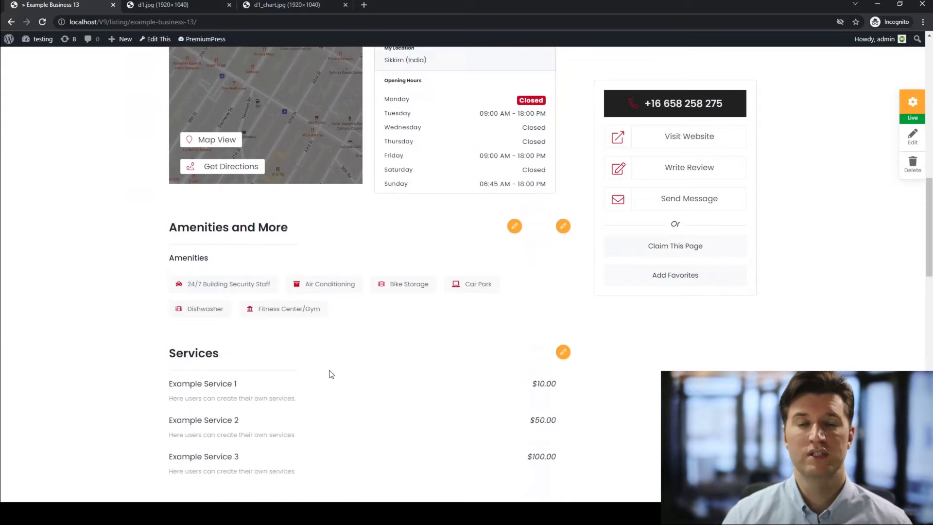
scroll(331, 374, up, 10)
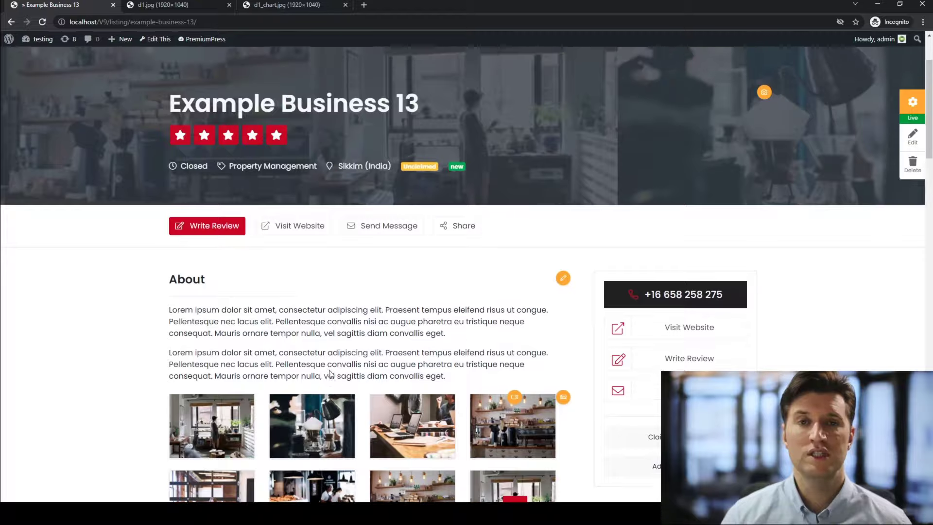
scroll(331, 374, up, 1)
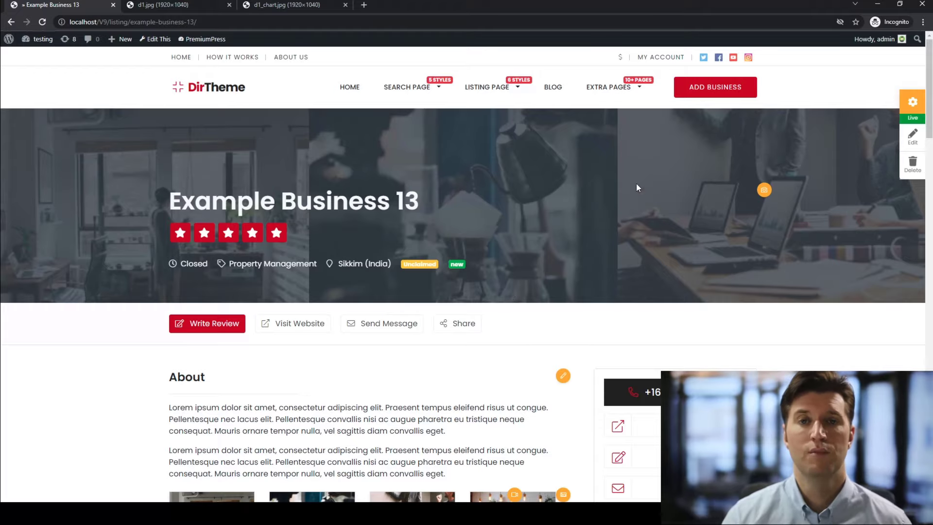
click(711, 92)
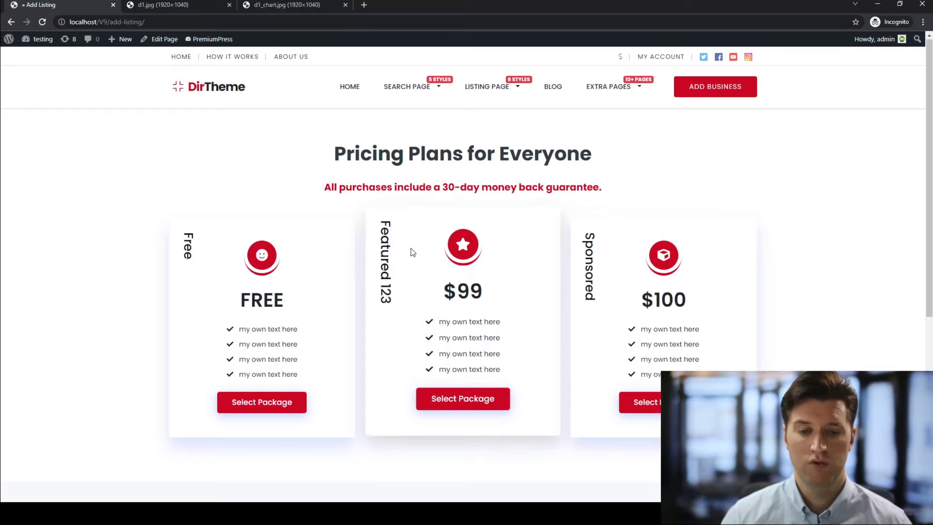
- View the Potential Income Chart slide, then return to the Add Listing pricing page
click(301, 6)
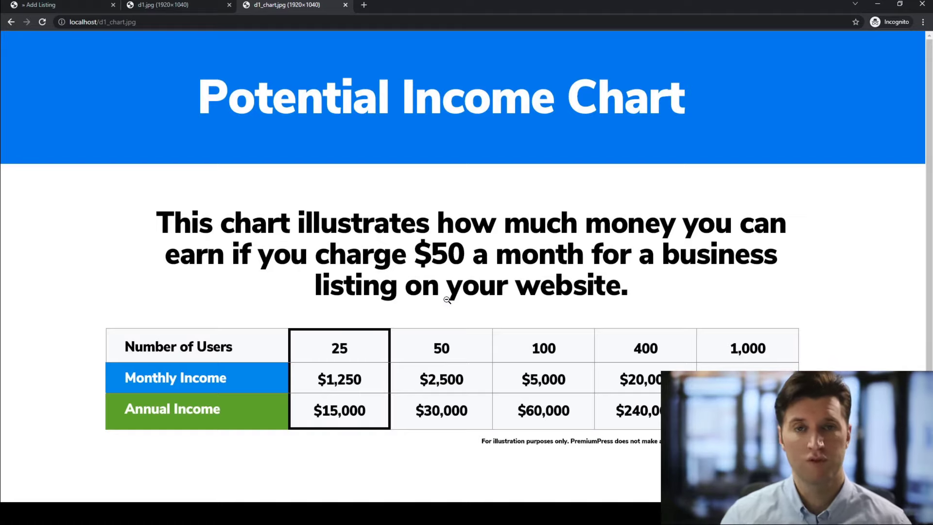
key(ctrl+1)
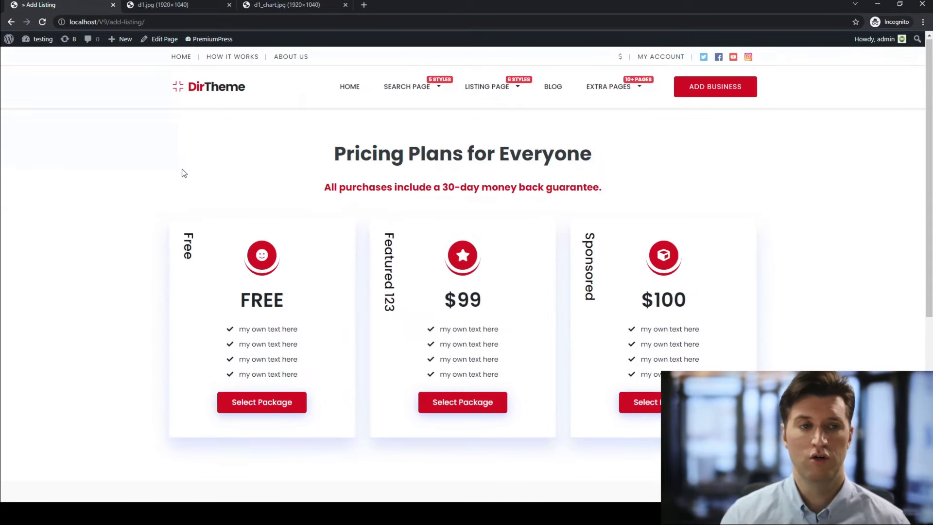
- Open PremiumPress Listing Settings in the admin and show the Pricing Tables package options
click(38, 54)
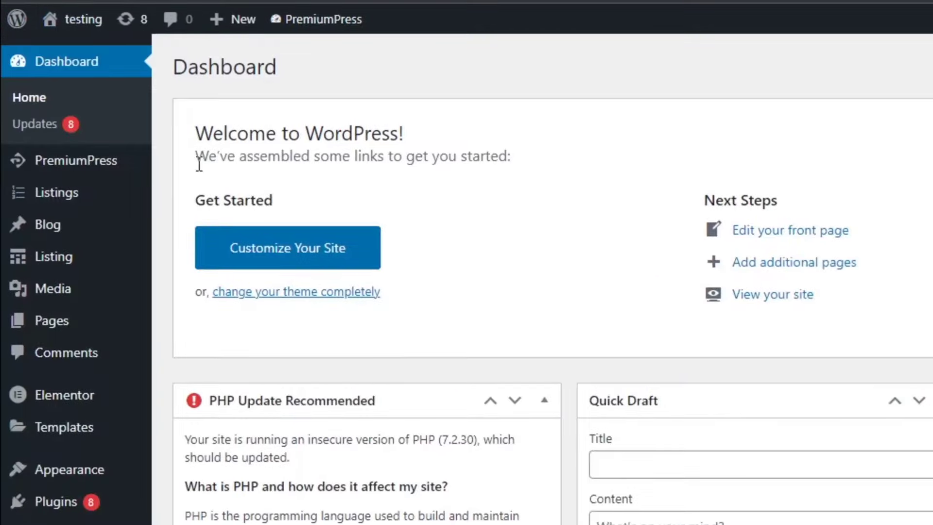
click(96, 162)
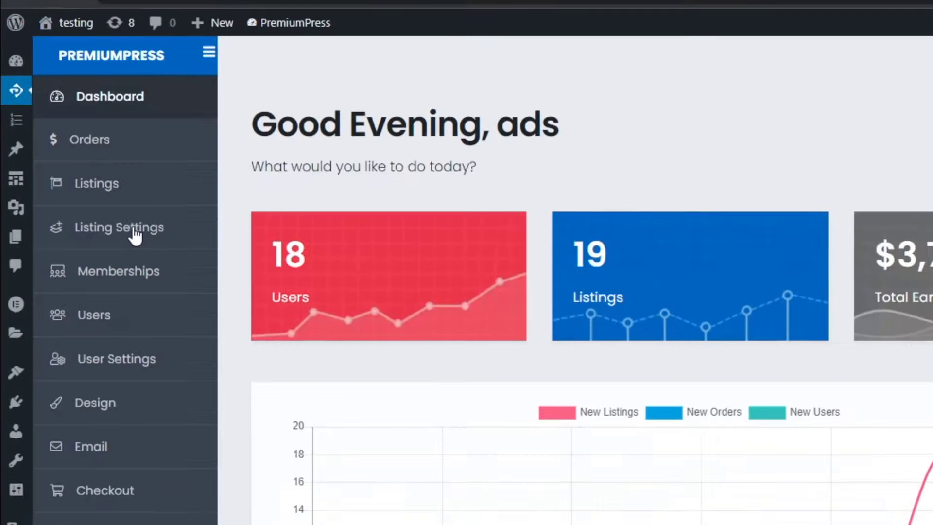
click(117, 249)
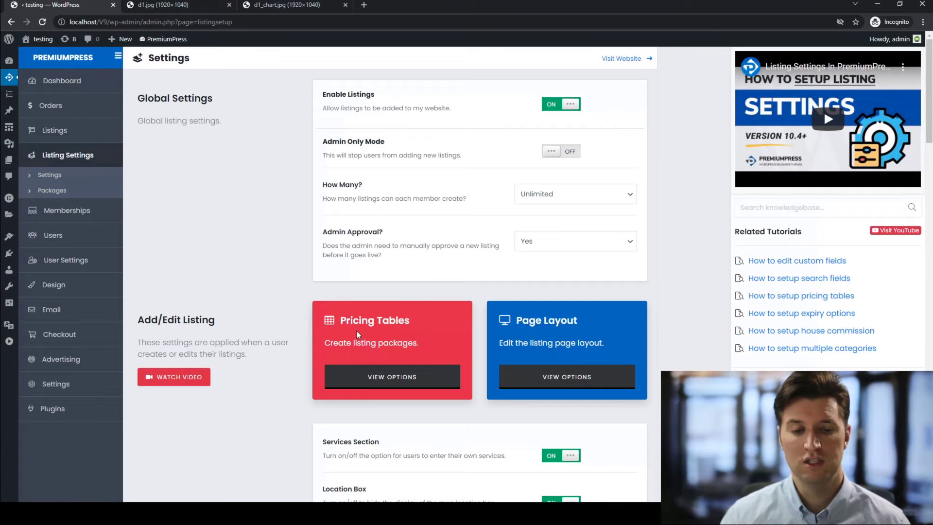
click(394, 378)
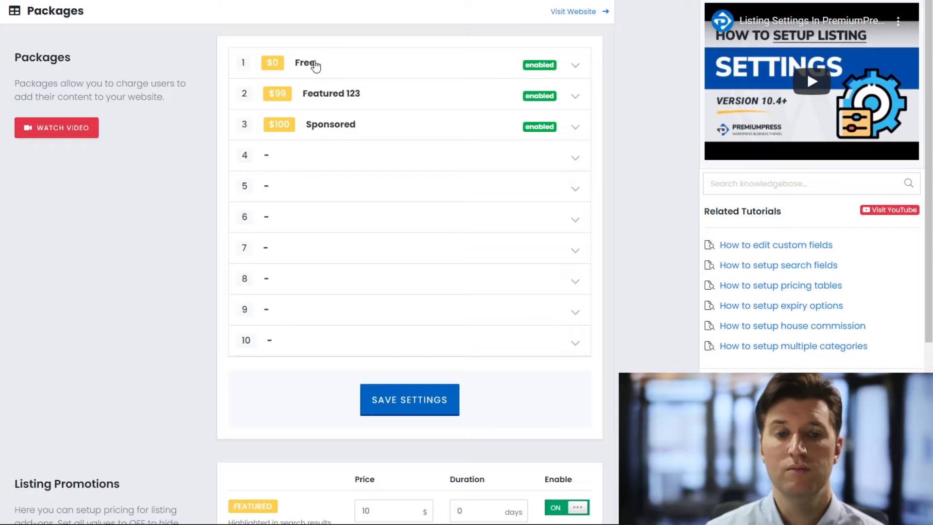
- Expand the Free package to review its price and settings, then collapse it
click(315, 64)
scroll(341, 136, down, 2)
scroll(263, 146, up, 2)
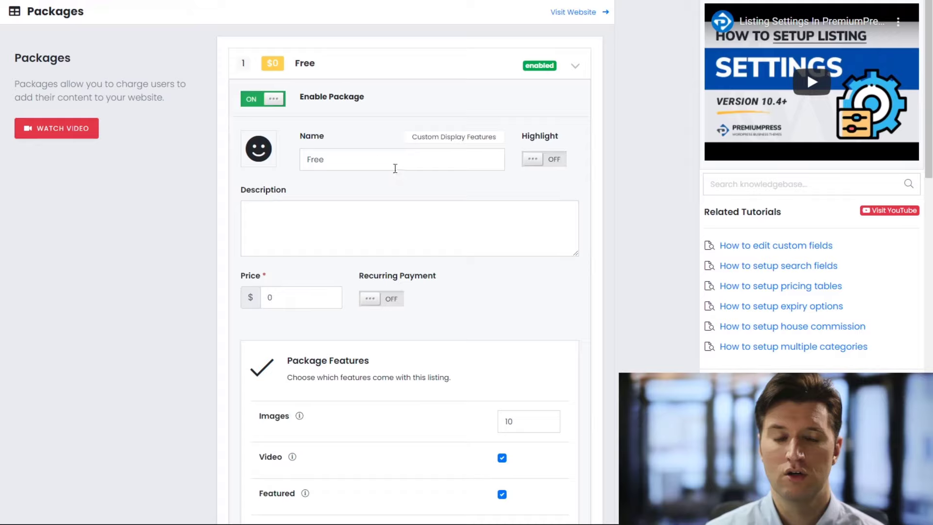
double_click(269, 297)
scroll(336, 291, down, 1)
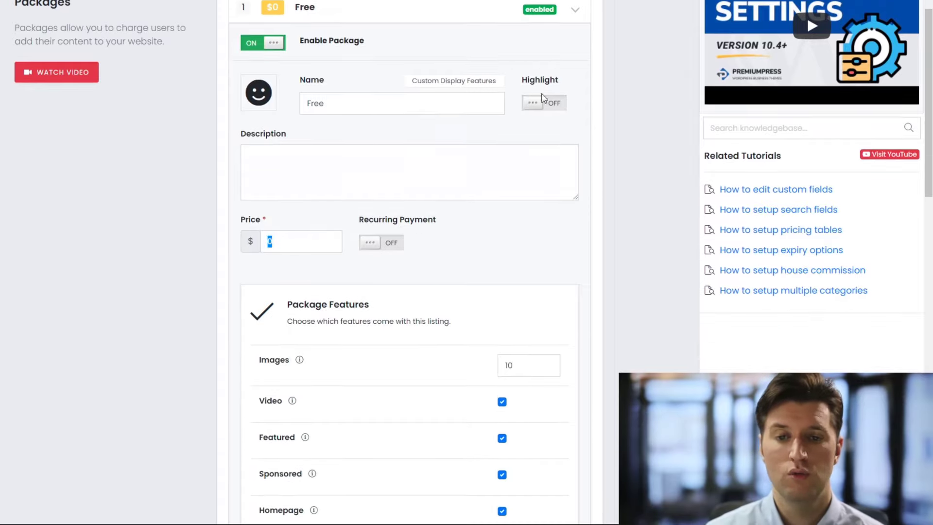
scroll(374, 292, down, 1)
scroll(465, 250, down, 3)
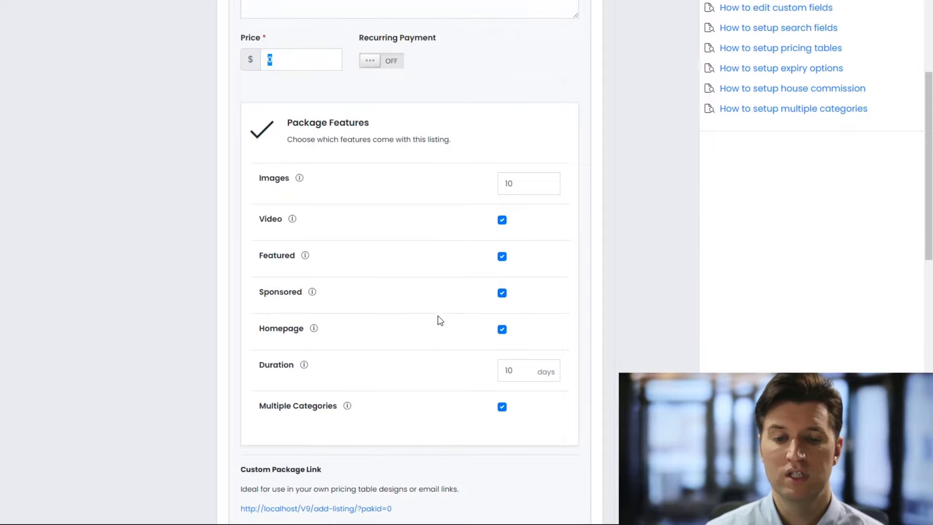
scroll(438, 319, up, 1)
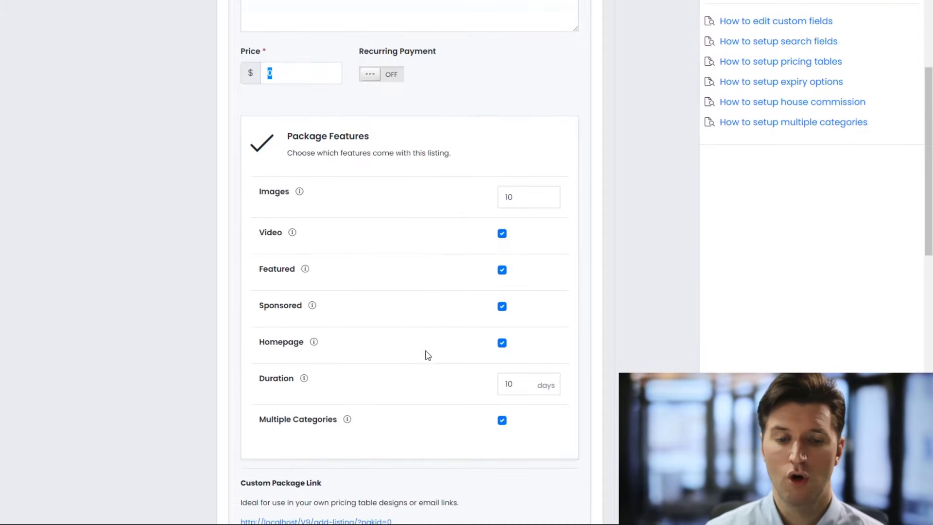
scroll(413, 340, up, 2)
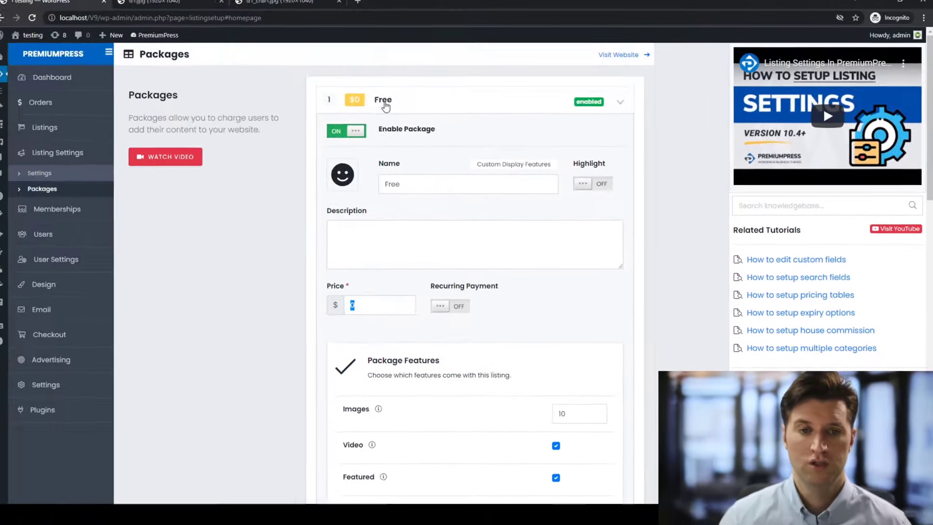
click(389, 99)
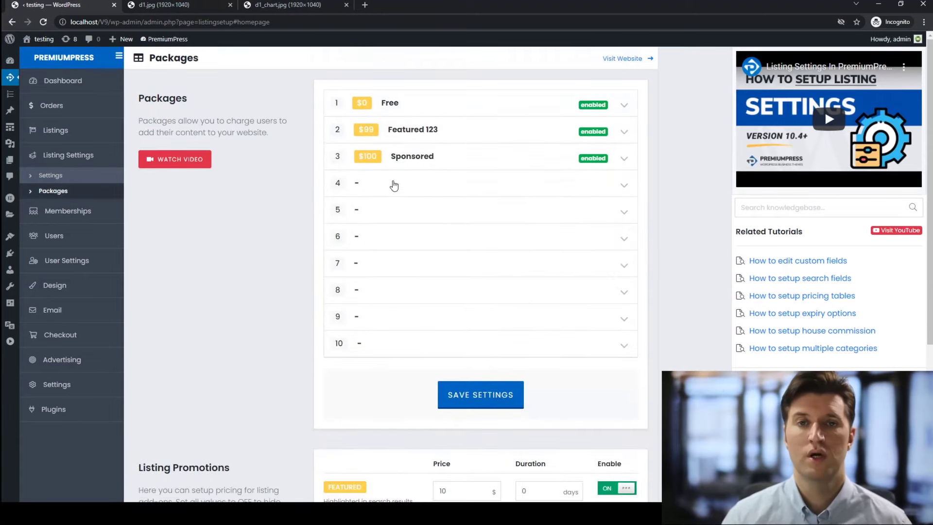
scroll(296, 277, down, 2)
scroll(317, 278, up, 2)
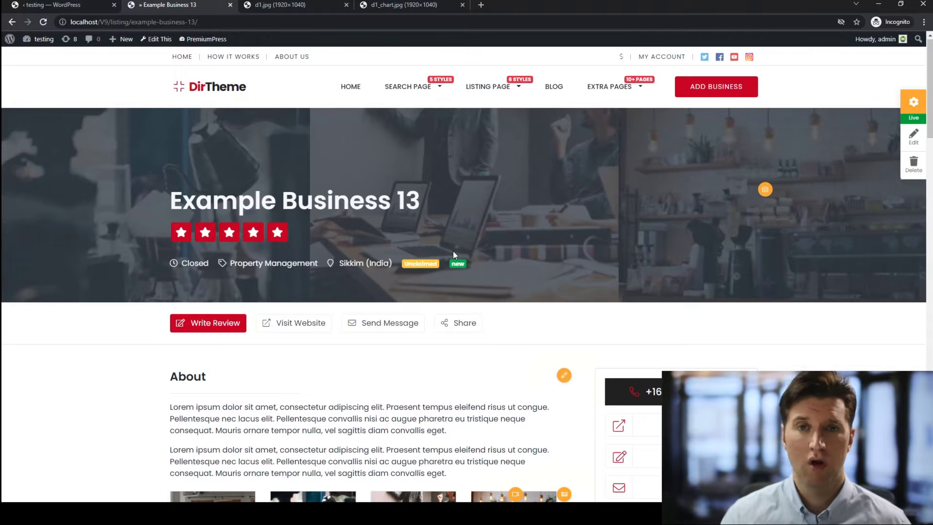
- Scroll through Example Business 13, opening and closing the About description editor without changes
scroll(452, 282, down, 1)
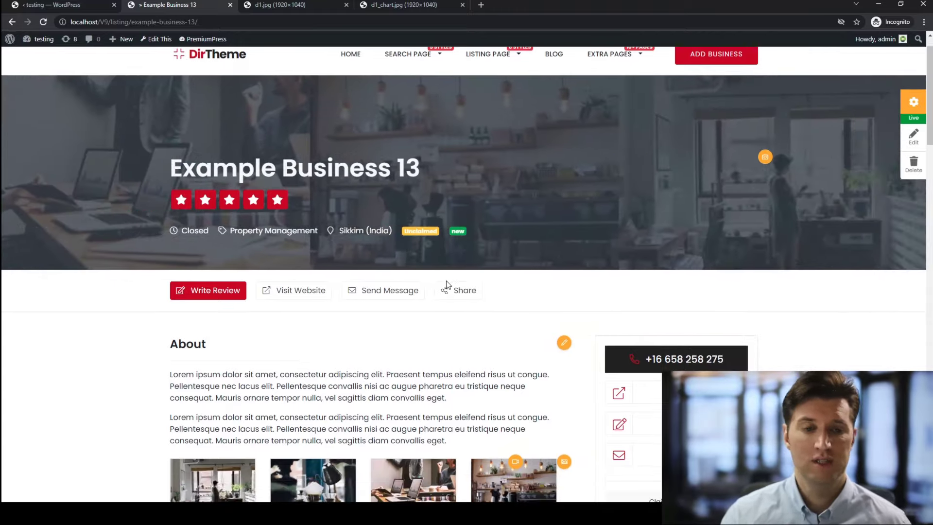
scroll(447, 285, up, 1)
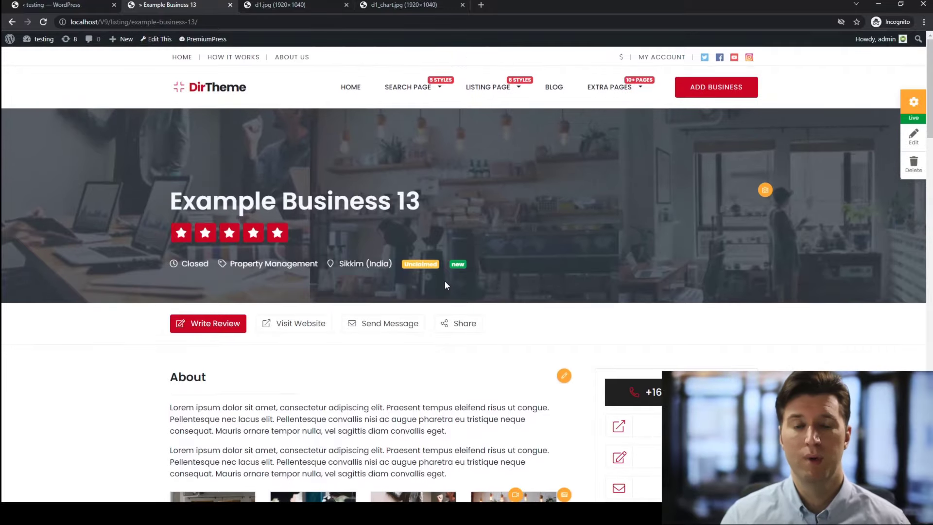
scroll(440, 280, down, 3)
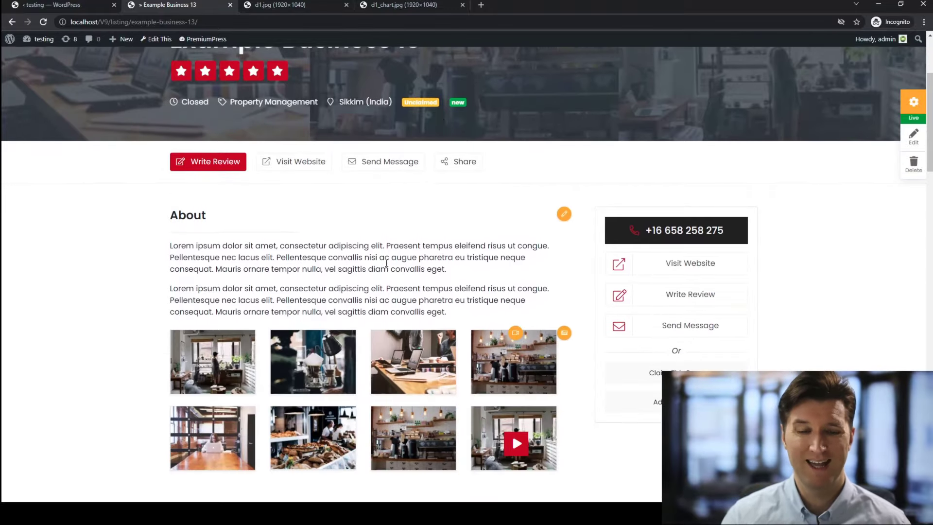
scroll(387, 263, down, 1)
click(565, 167)
click(583, 97)
scroll(405, 300, down, 2)
scroll(406, 300, down, 3)
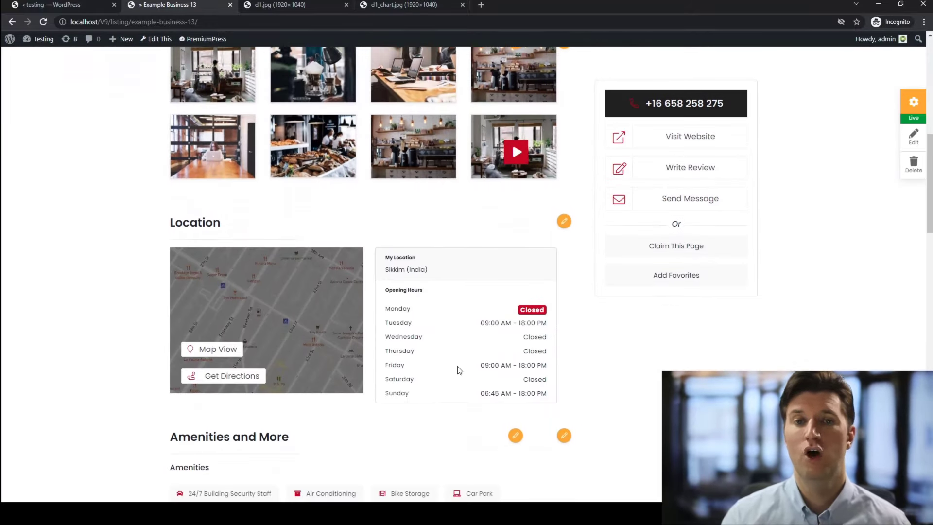
scroll(430, 304, up, 6)
scroll(430, 304, up, 4)
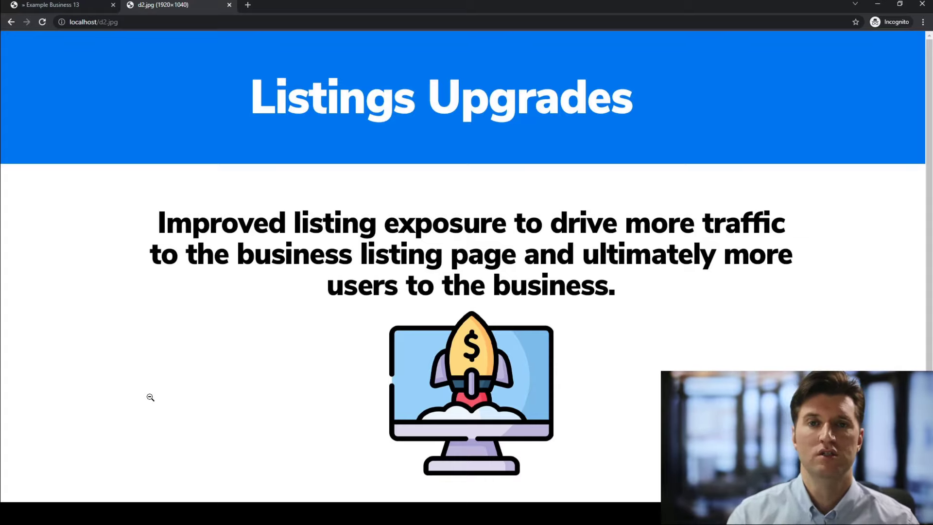
- Return to the Example Business 13 listing and scroll through it back to the top
click(49, 6)
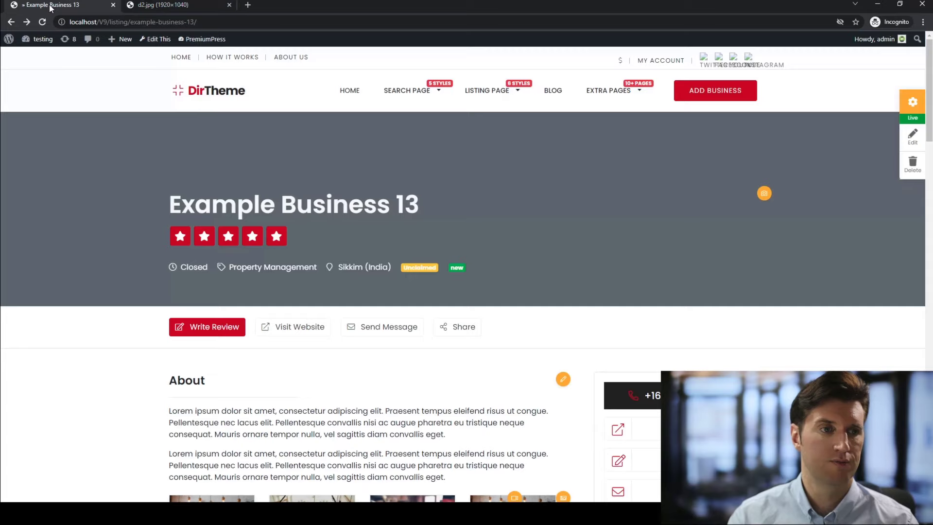
scroll(135, 277, down, 2)
scroll(108, 328, down, 2)
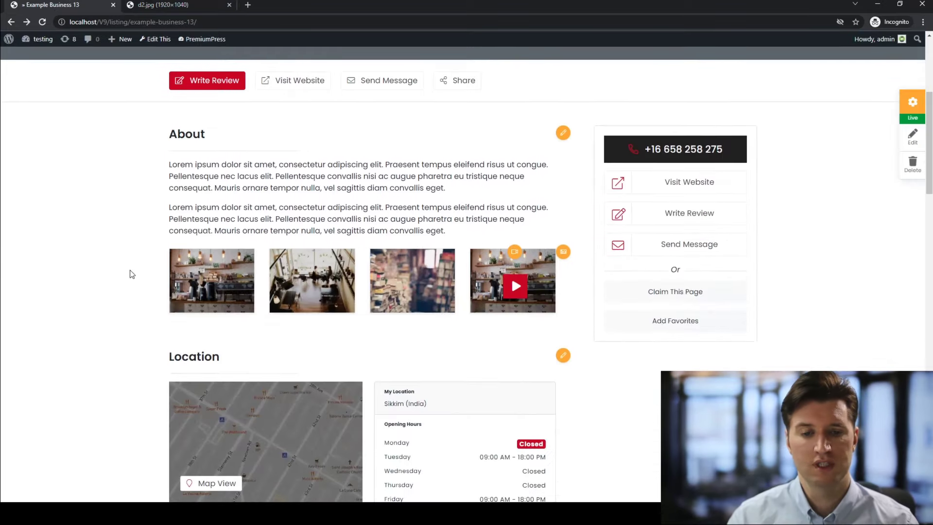
scroll(129, 271, up, 5)
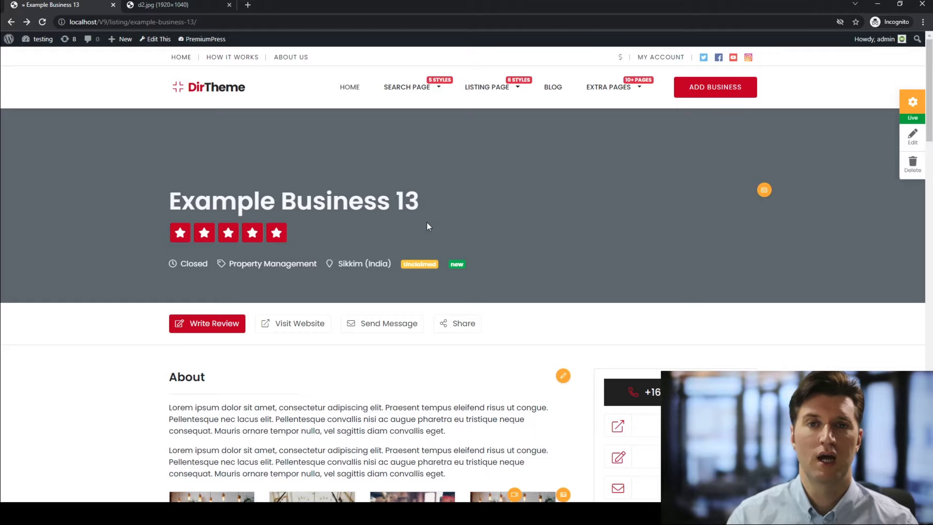
scroll(423, 228, down, 1)
scroll(418, 239, up, 1)
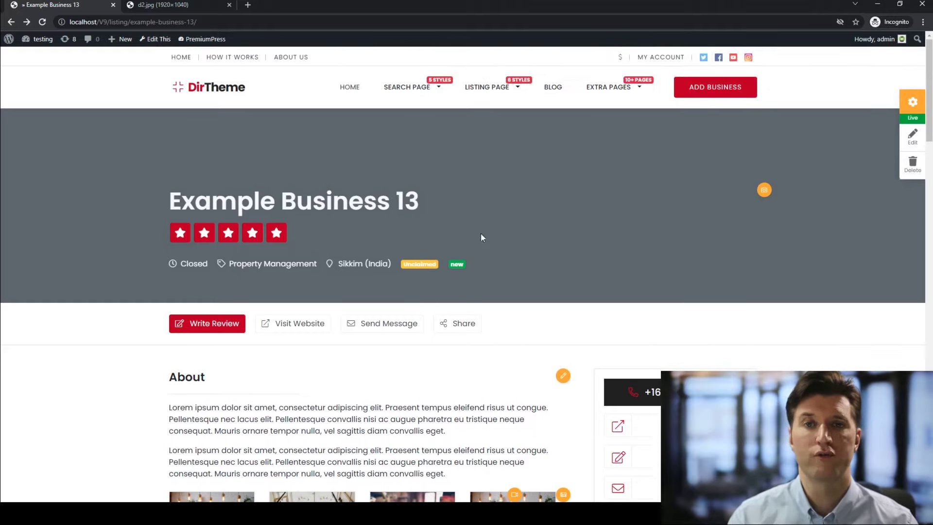
- Open Example Business 13 for editing and review the $10.00 Featured promotion option
click(912, 136)
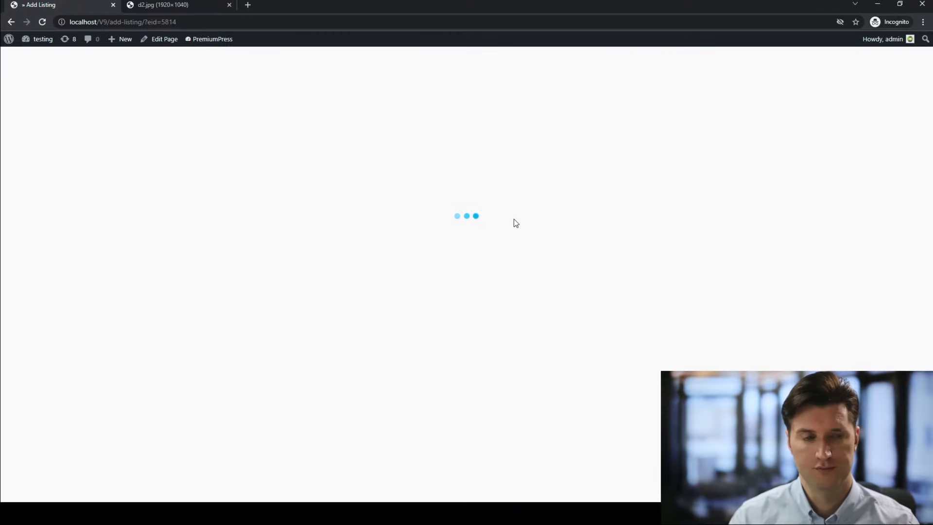
scroll(731, 249, down, 4)
scroll(743, 282, down, 2)
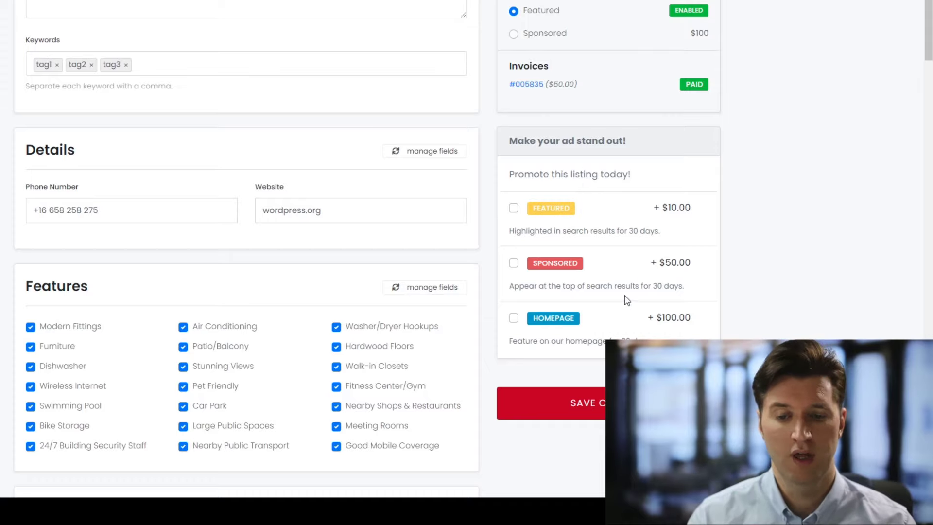
scroll(523, 175, down, 1)
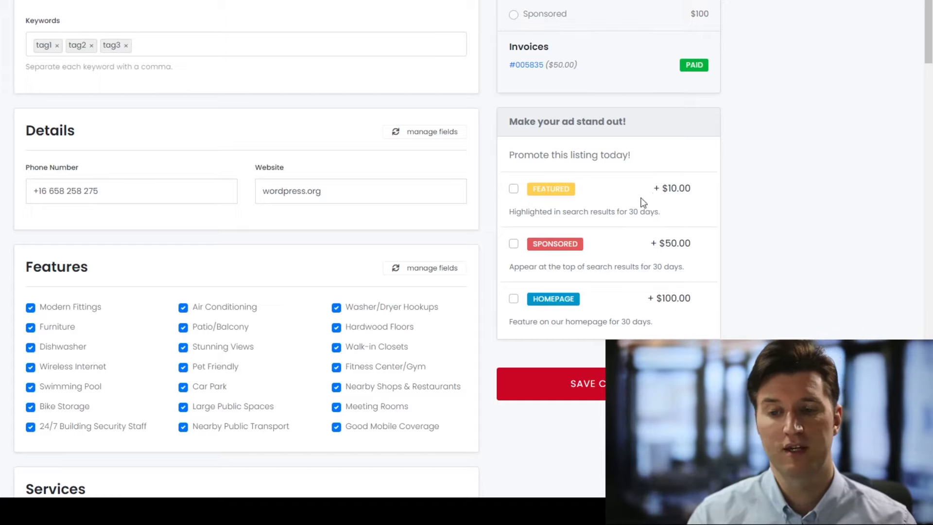
double_click(687, 188)
click(559, 253)
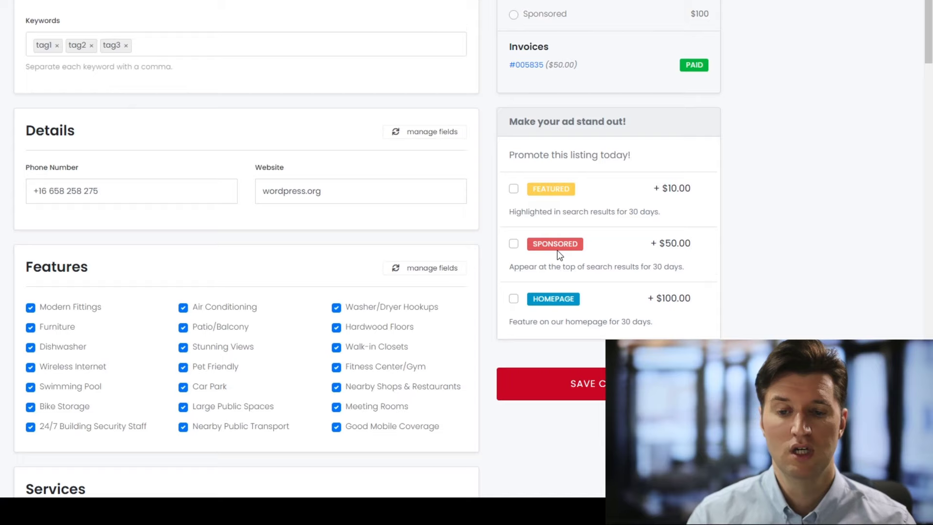
scroll(569, 245, down, 1)
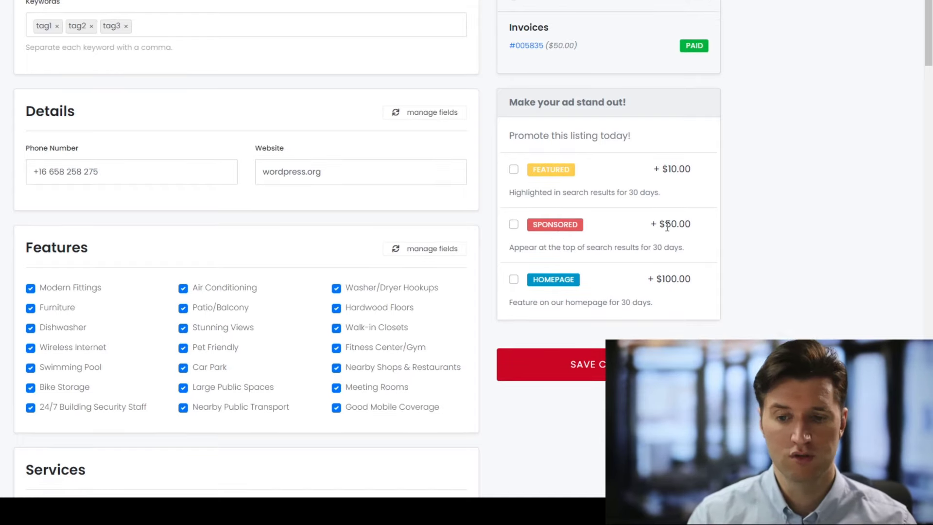
scroll(562, 275, down, 1)
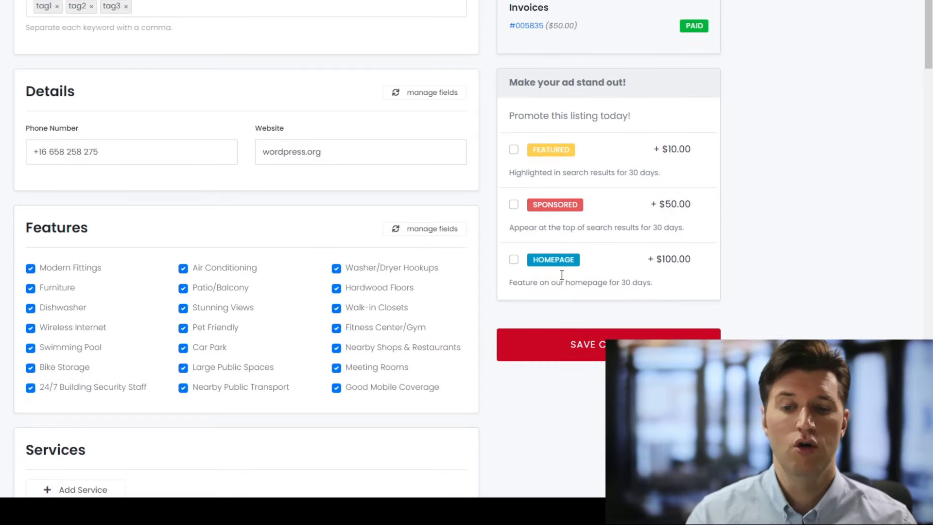
scroll(544, 263, up, 10)
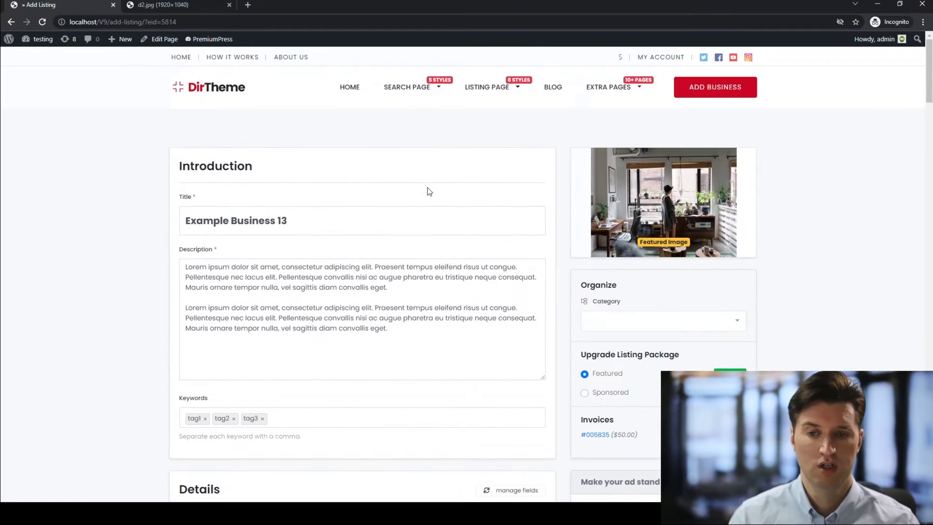
- Open the homepage in a new tab to compare its Featured Businesses, then return to the edit form
middle_click(352, 93)
click(174, 8)
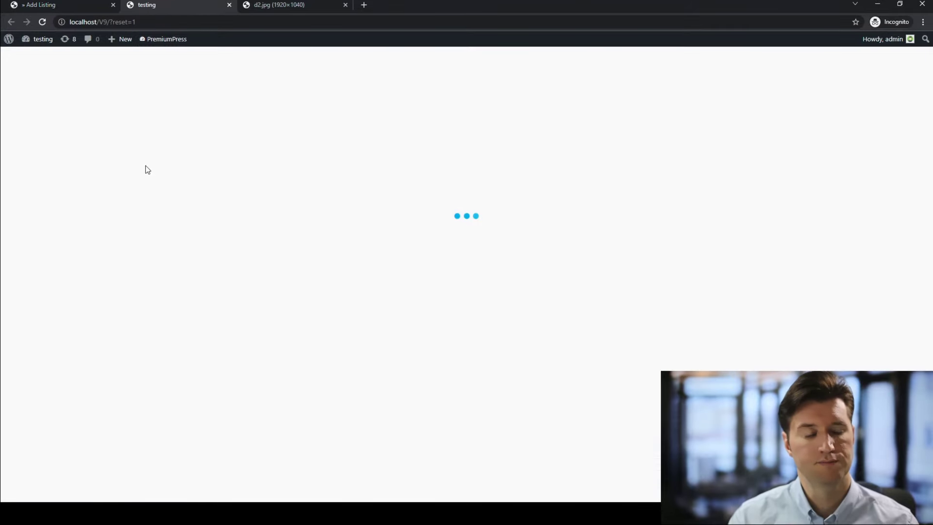
scroll(134, 243, down, 5)
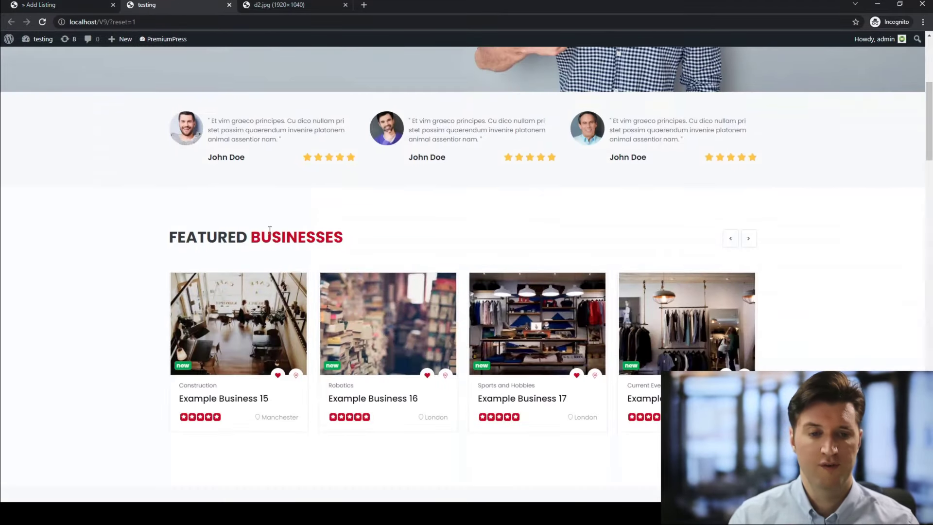
click(54, 6)
scroll(627, 311, down, 6)
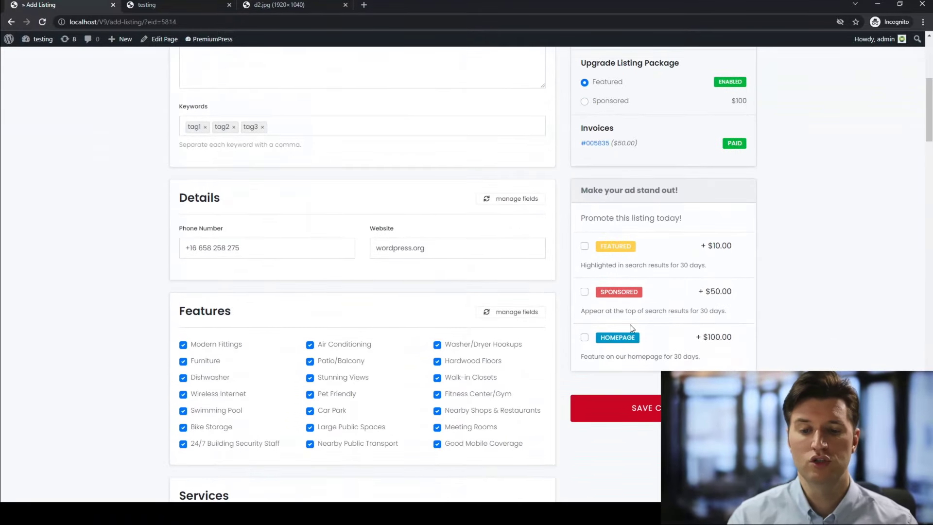
click(174, 5)
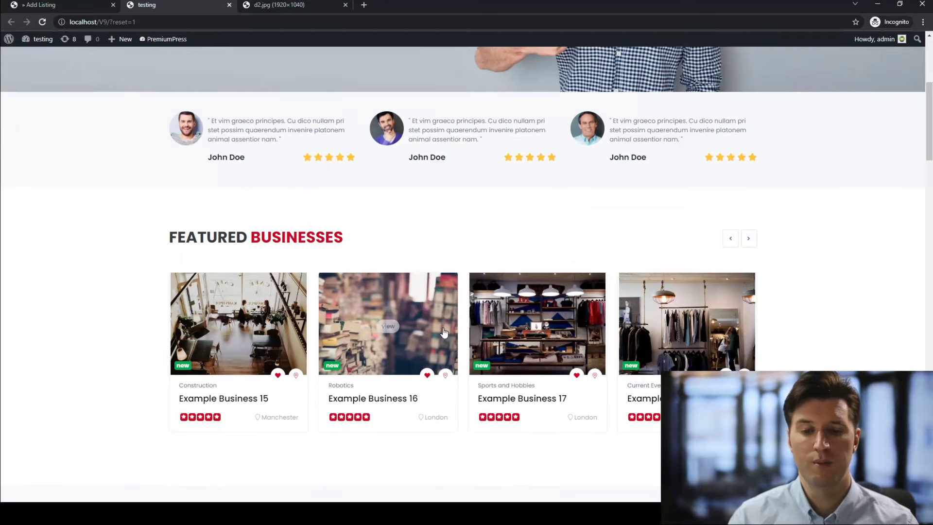
click(63, 6)
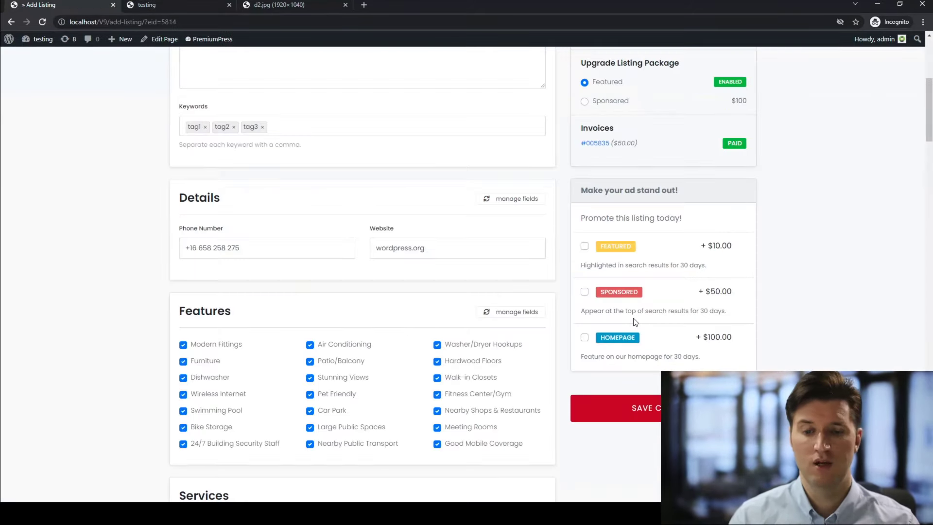
- Buy the HOMEPAGE promotion for Example Business 13 using UPGRADE NOW and demo-mode PAY NOW
click(585, 338)
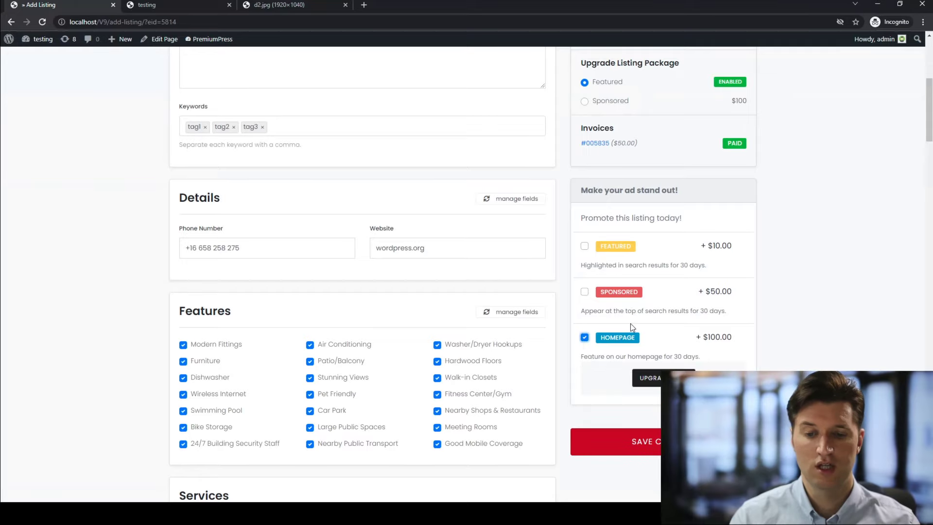
scroll(584, 340, down, 1)
click(663, 345)
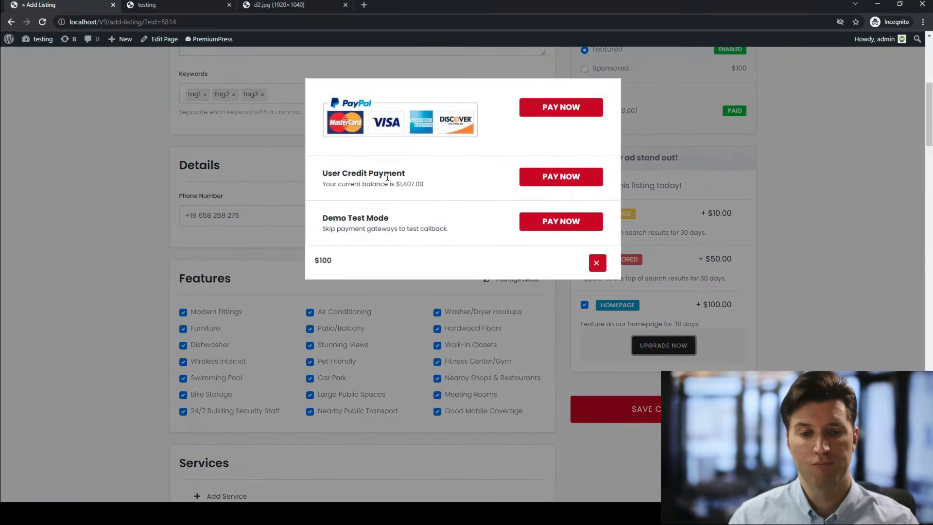
click(566, 222)
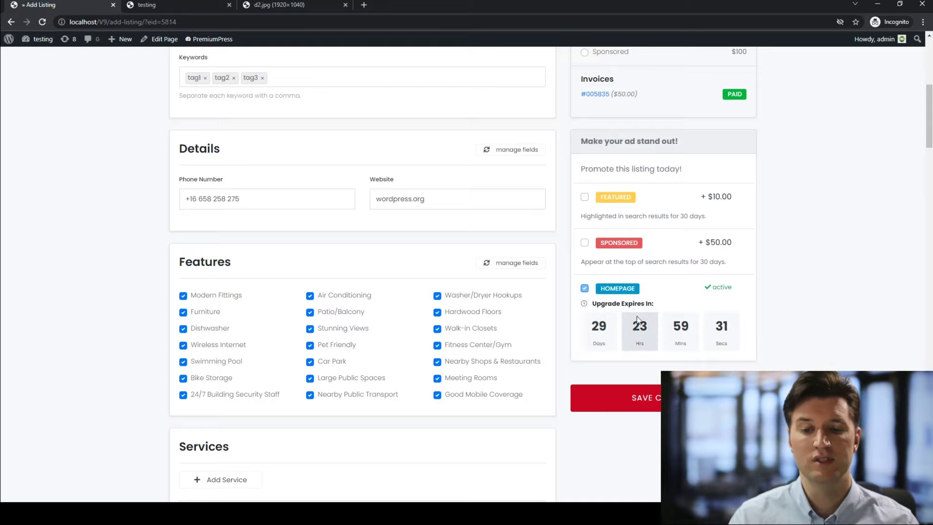
scroll(584, 344, up, 1)
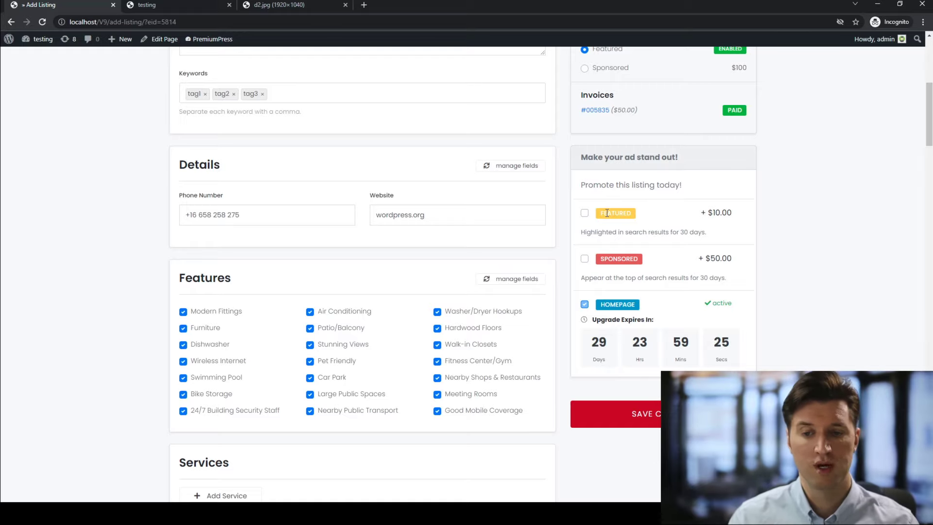
- Open the admin dashboard in a new tab and review Listing Settings' pricing table packages and promotion prices
mouse_move(39, 39)
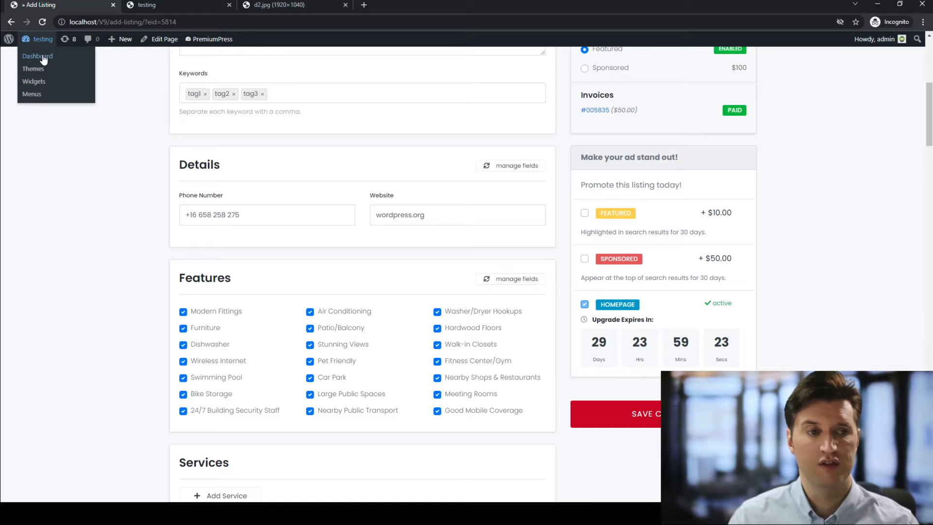
middle_click(48, 59)
click(281, 4)
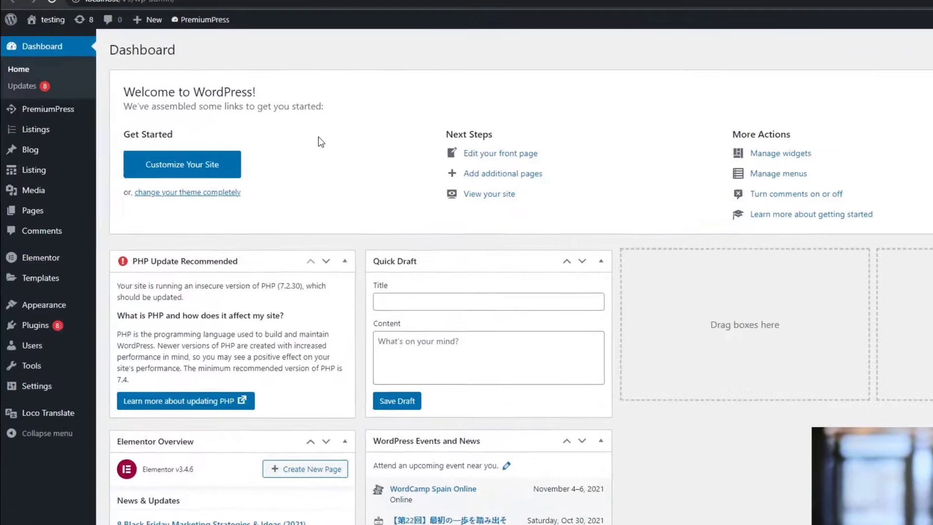
click(74, 112)
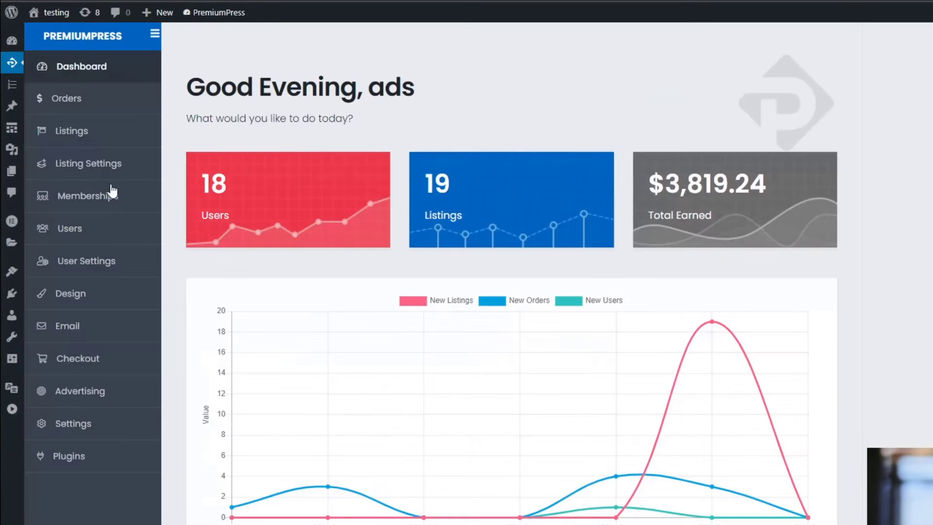
click(431, 175)
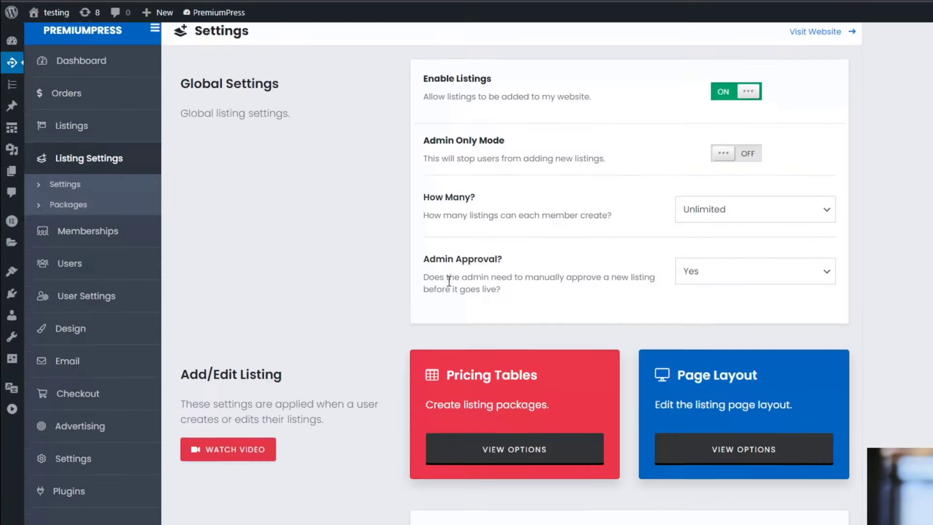
scroll(449, 281, down, 3)
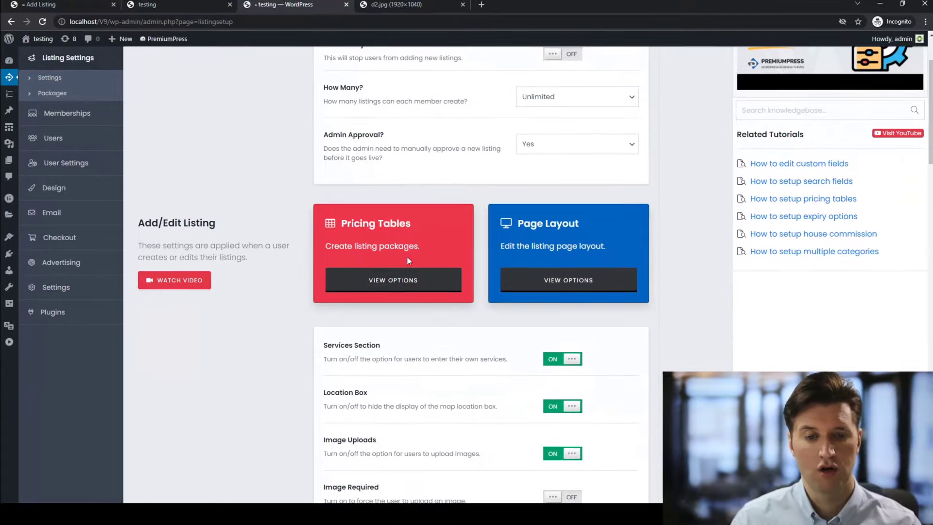
click(392, 278)
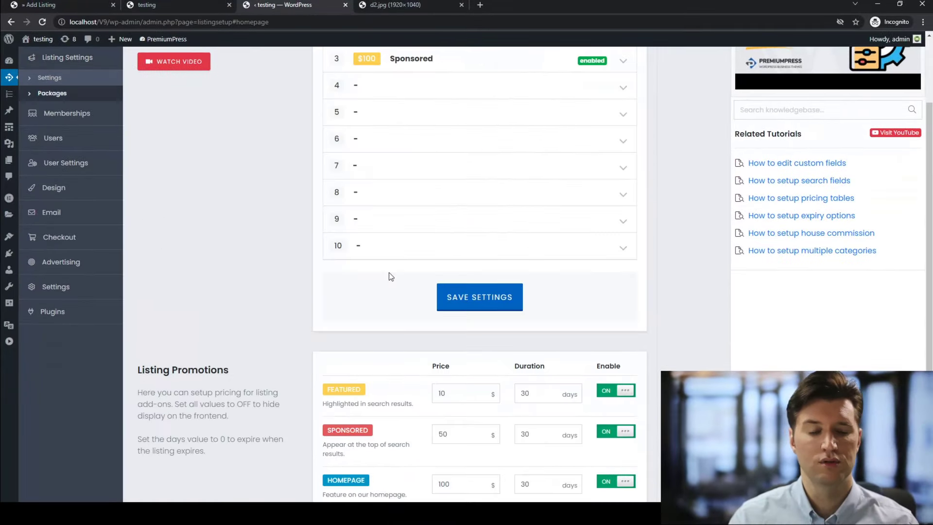
scroll(288, 261, down, 3)
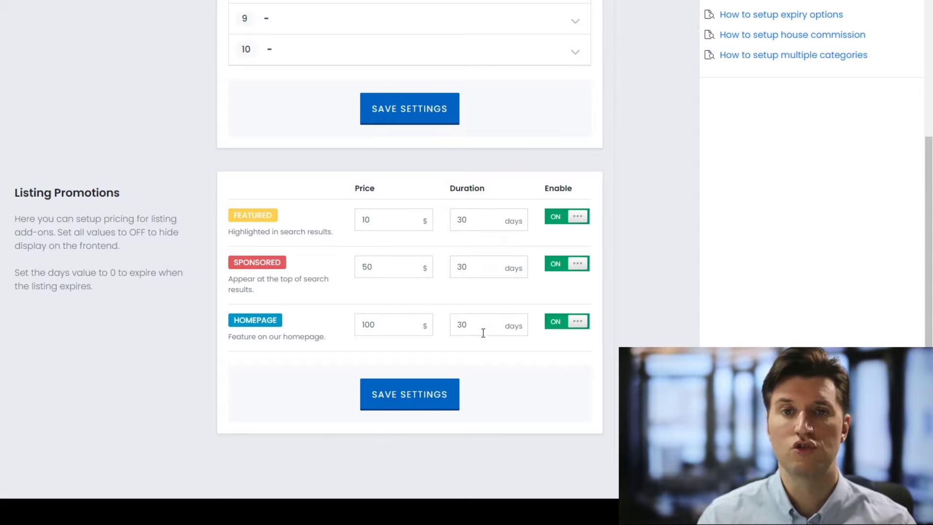
scroll(469, 230, up, 5)
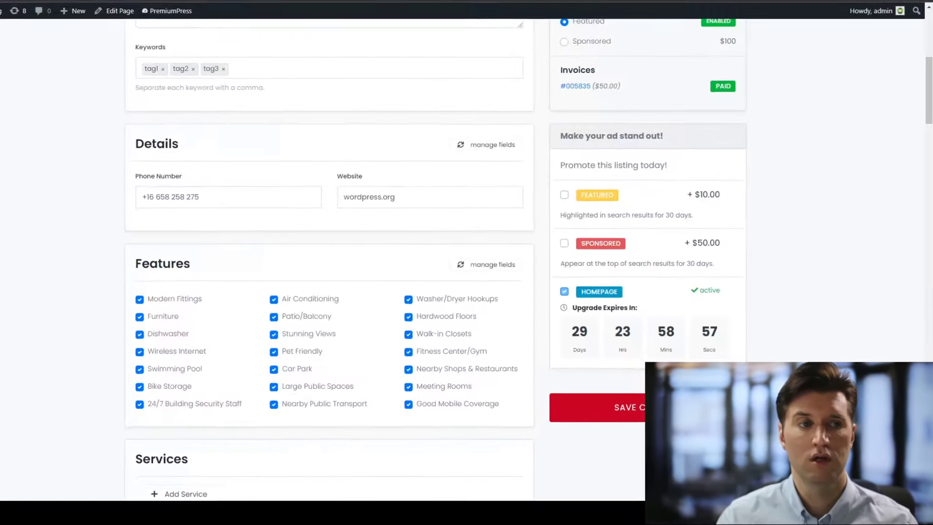
scroll(599, 162, up, 5)
scroll(710, 189, up, 2)
- Go to ADD BUSINESS, then return to the directory homepage in the 'testing' tab
click(720, 92)
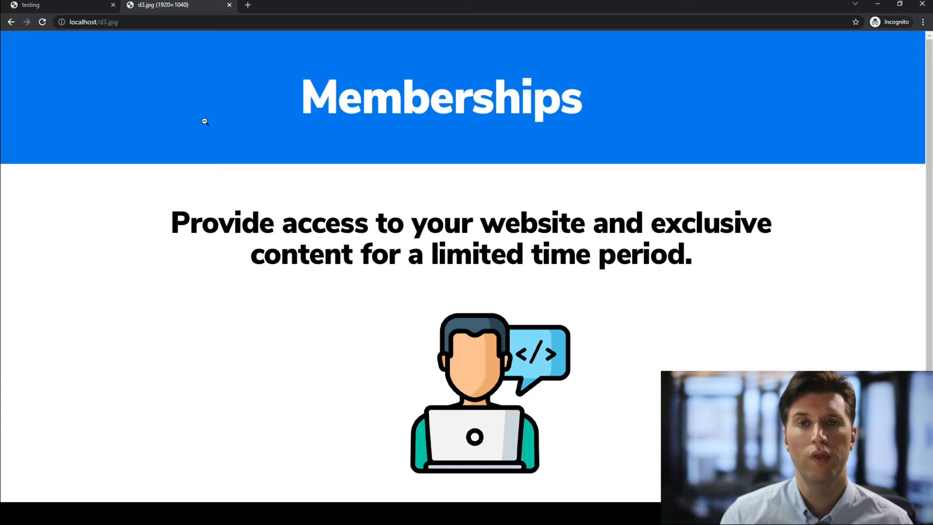
click(66, 8)
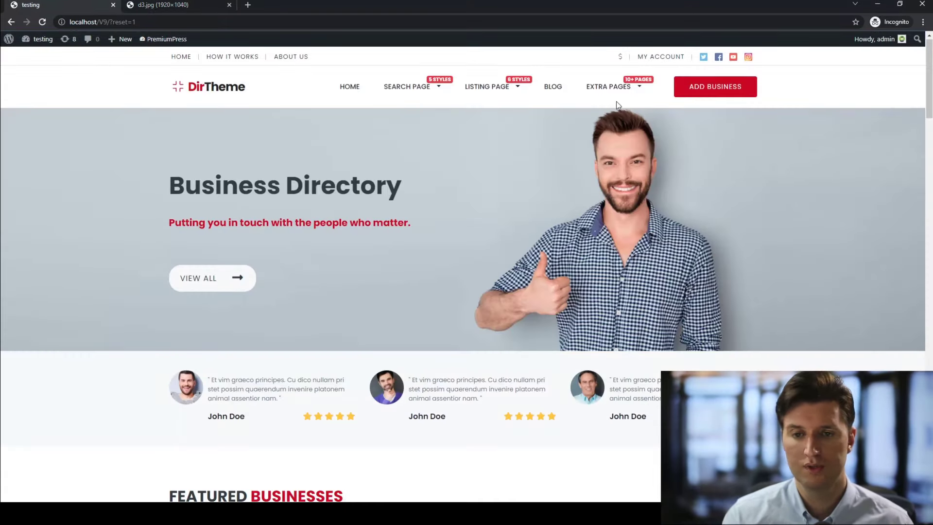
- Open the Memberships pricing page, then open My Account in a new tab showing membership None
mouse_move(609, 88)
click(615, 155)
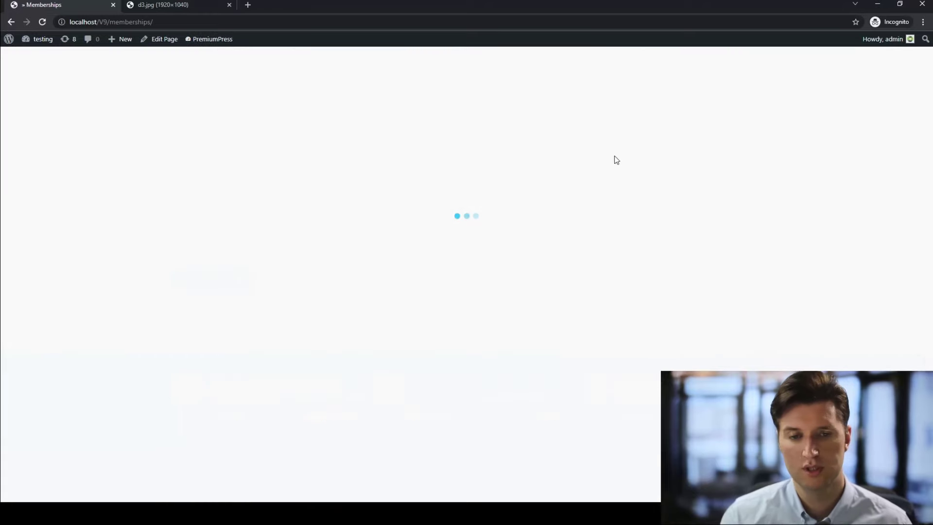
scroll(404, 312, down, 1)
scroll(565, 316, up, 1)
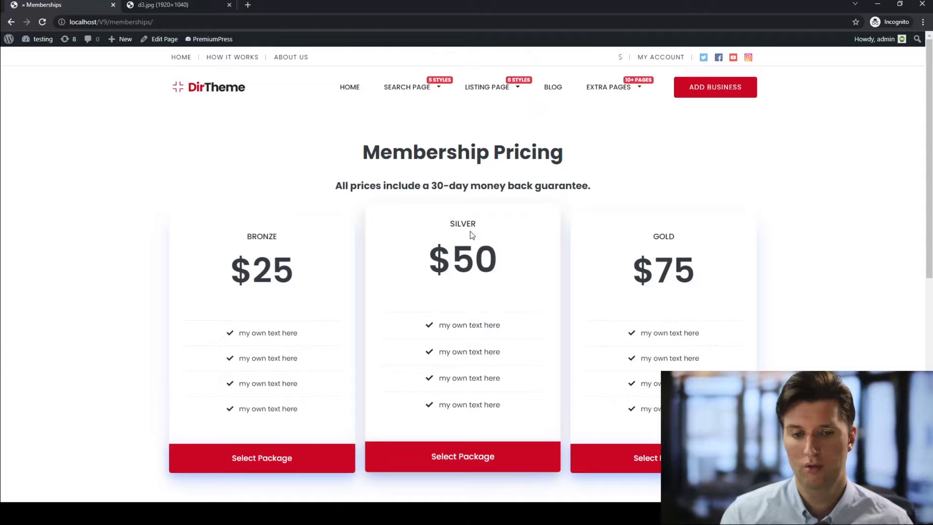
middle_click(651, 58)
click(206, 4)
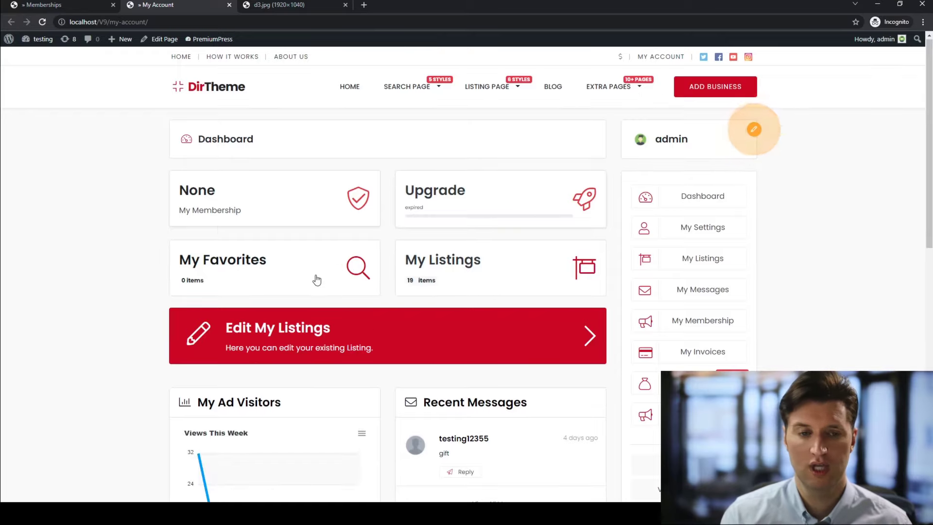
- Open My Membership and expand, then collapse, the Bronze $25 plan's features list
click(207, 210)
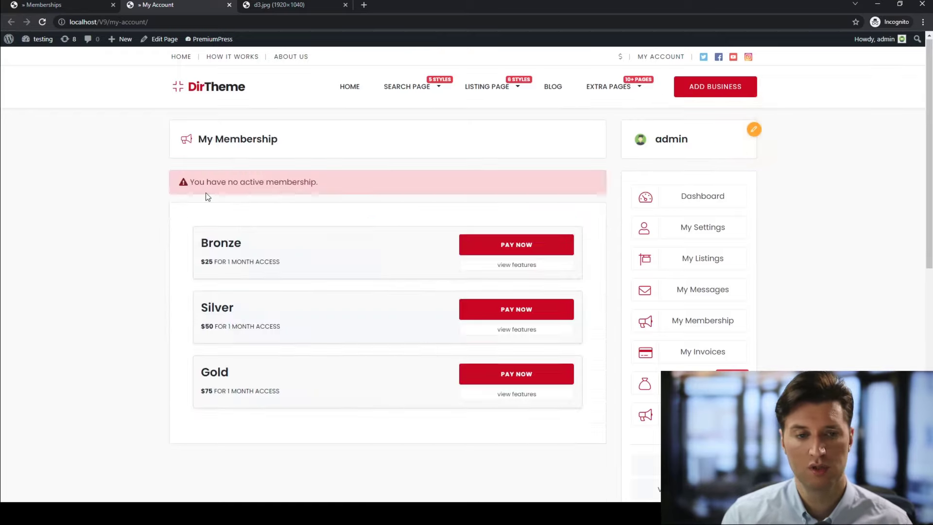
click(717, 327)
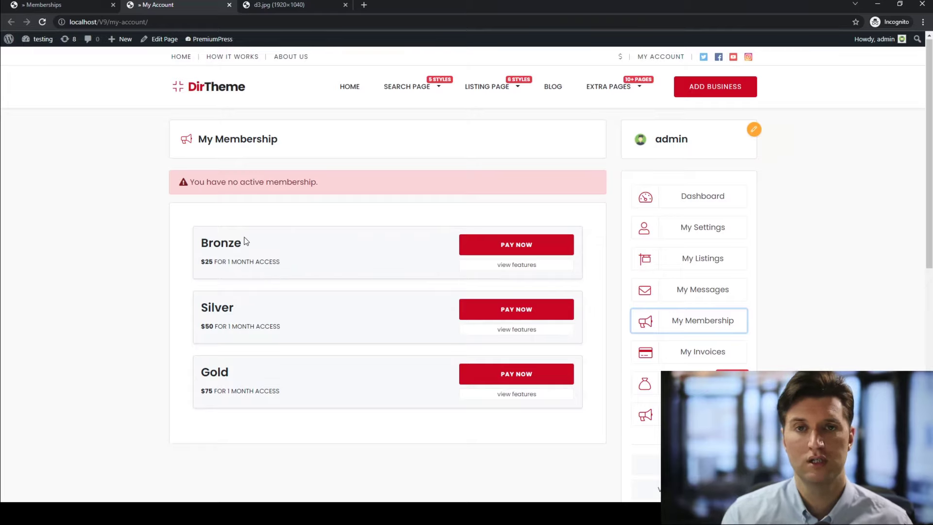
click(486, 267)
scroll(287, 344, down, 1)
scroll(489, 277, up, 1)
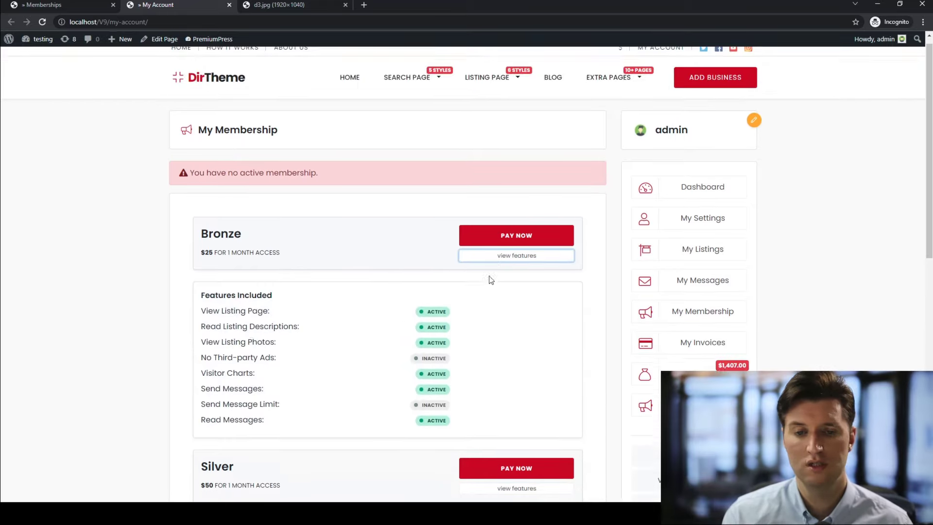
click(496, 264)
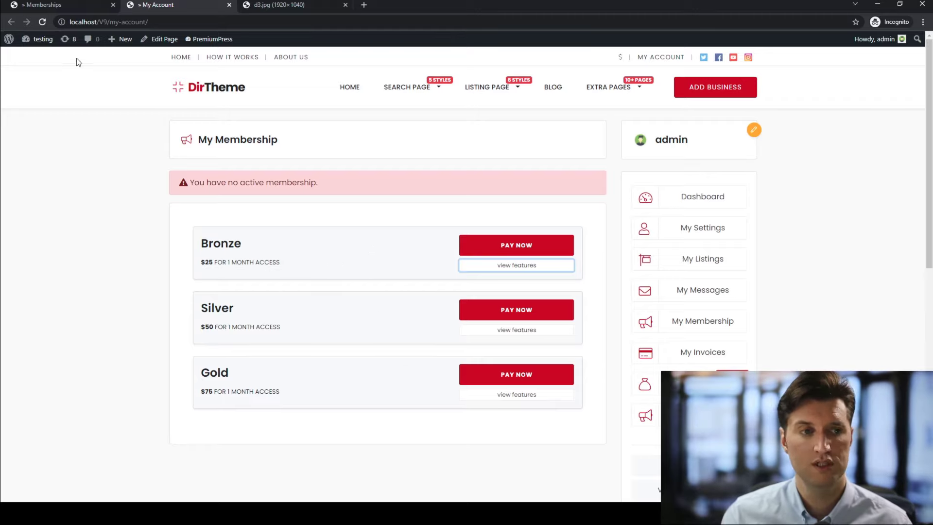
- Go to the admin Dashboard and open the PremiumPress Memberships settings page
click(46, 54)
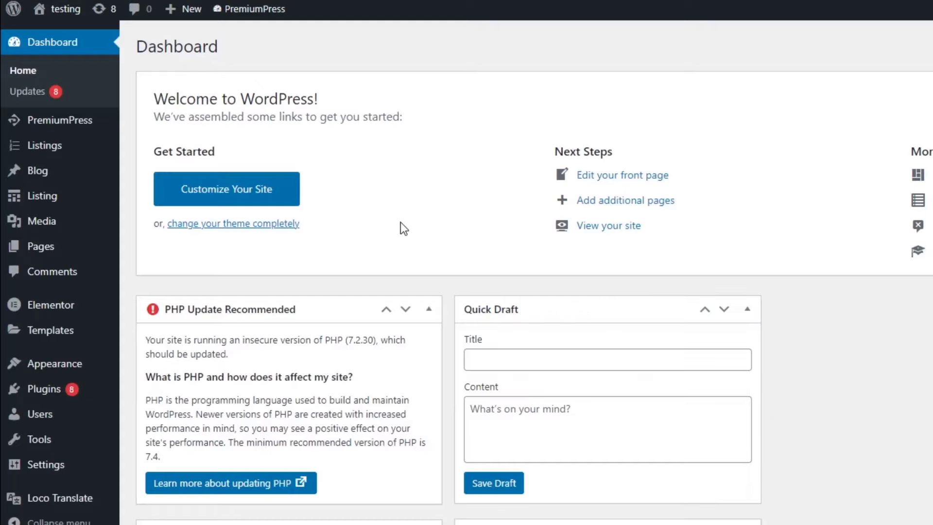
mouse_move(77, 120)
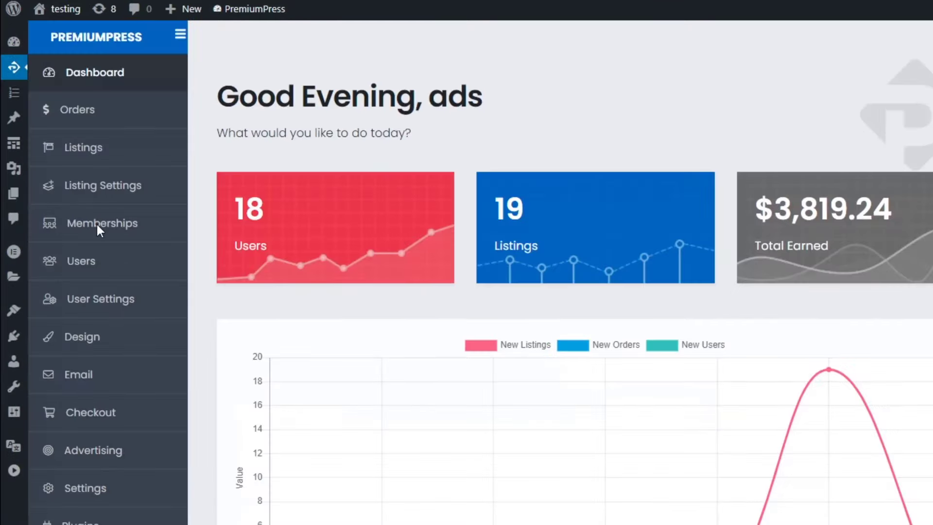
click(121, 222)
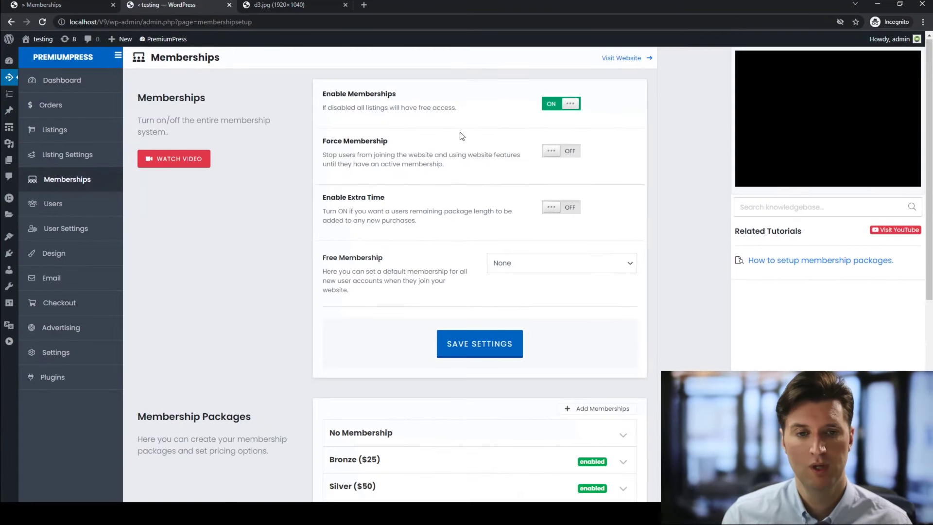
scroll(663, 268, down, 1)
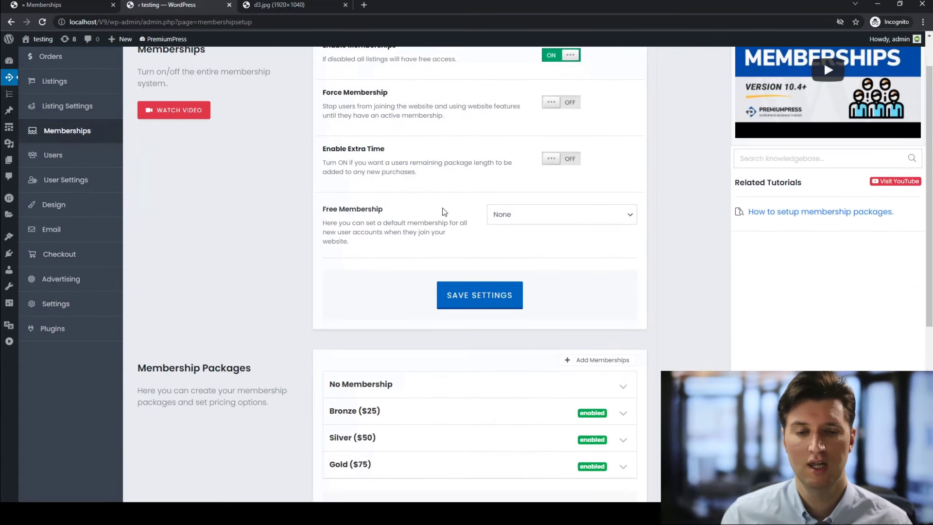
scroll(444, 212, up, 1)
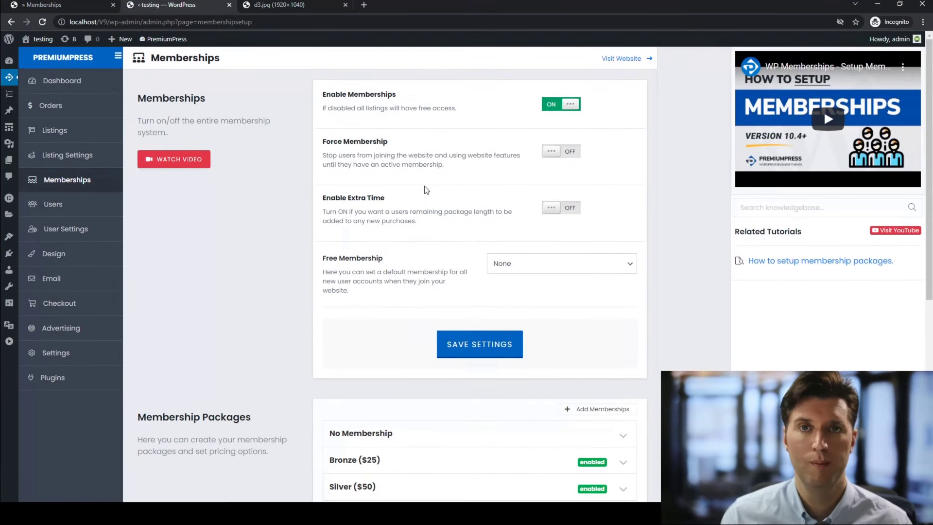
scroll(423, 219, down, 2)
scroll(425, 224, up, 2)
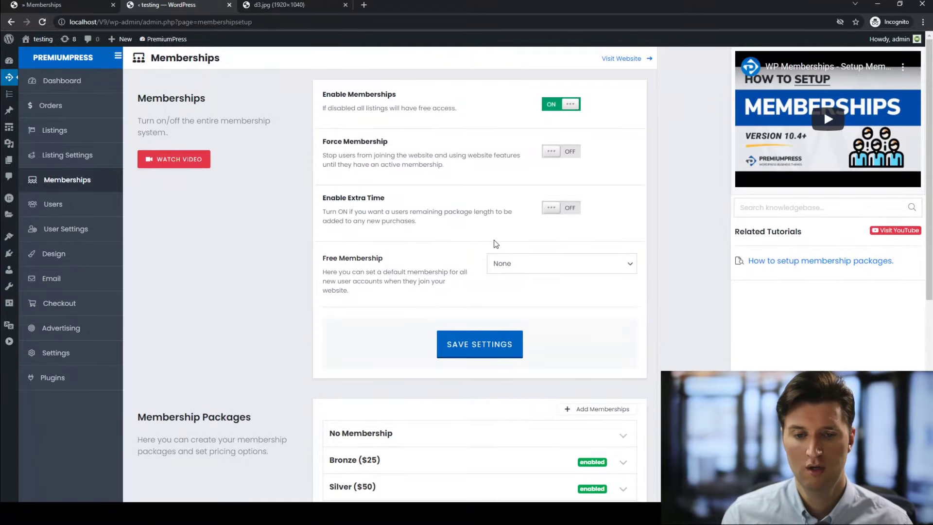
scroll(507, 264, down, 1)
scroll(462, 243, up, 1)
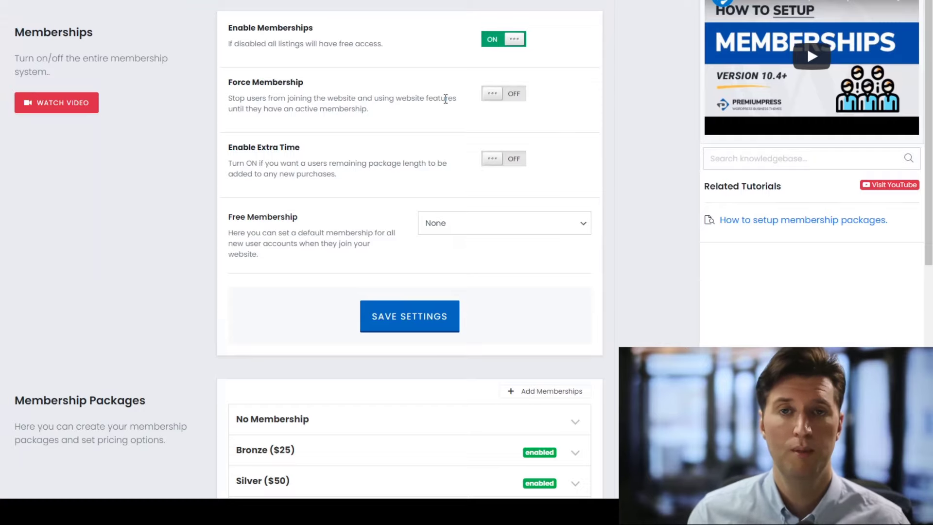
scroll(408, 108, down, 5)
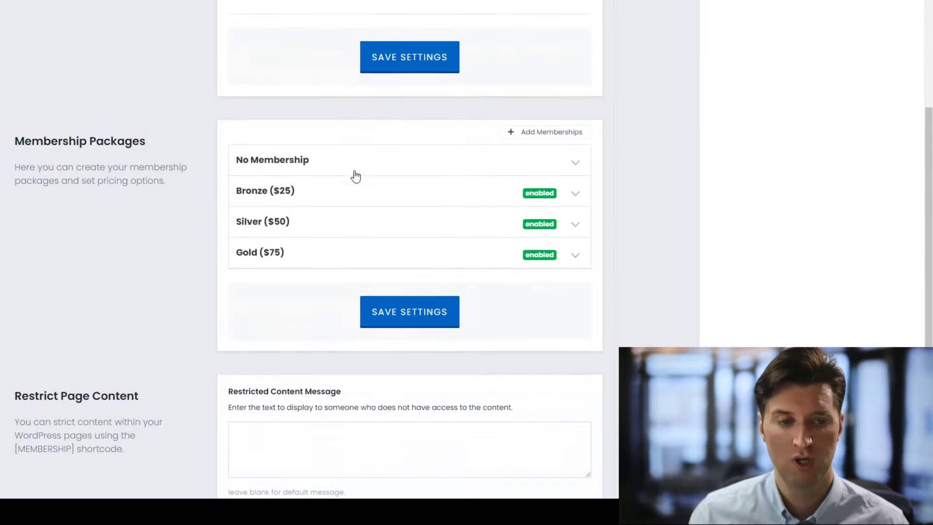
- Add the disabled Membership 4–10 slots, then expand and collapse the Bronze ($25) package
click(515, 131)
scroll(360, 253, down, 1)
scroll(486, 155, up, 1)
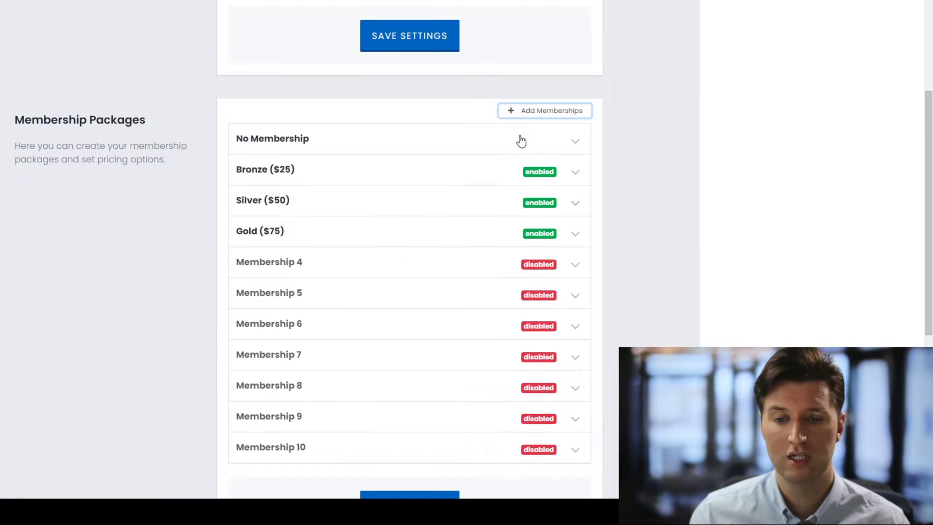
click(289, 171)
scroll(357, 181, down, 4)
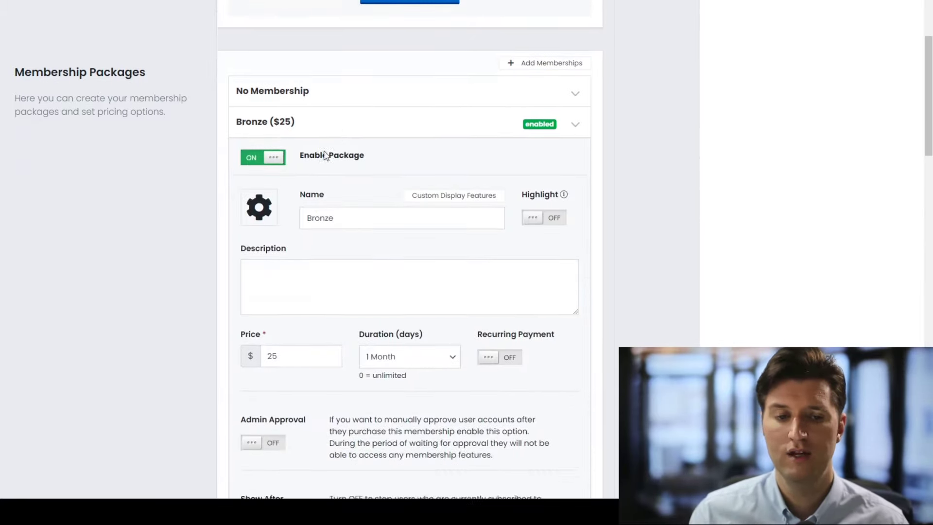
scroll(330, 208, down, 11)
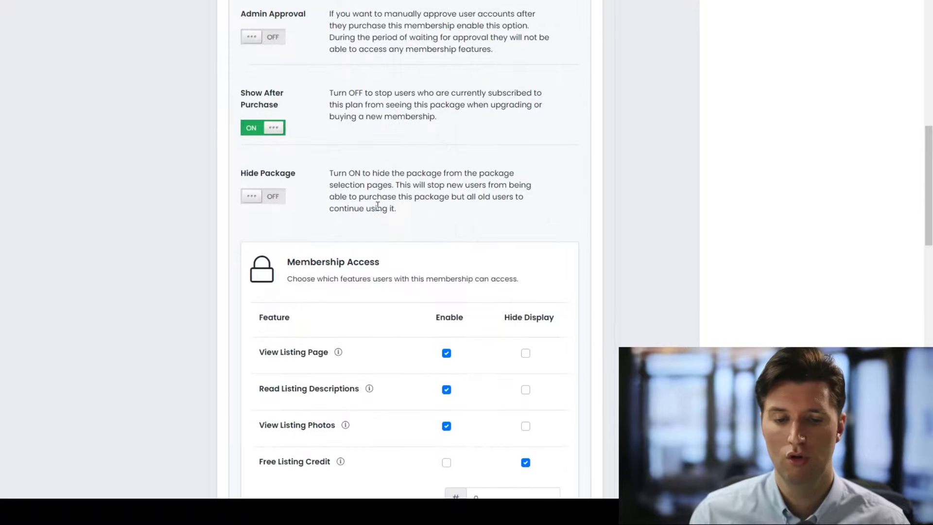
scroll(377, 214, down, 6)
scroll(394, 241, up, 7)
scroll(393, 241, up, 12)
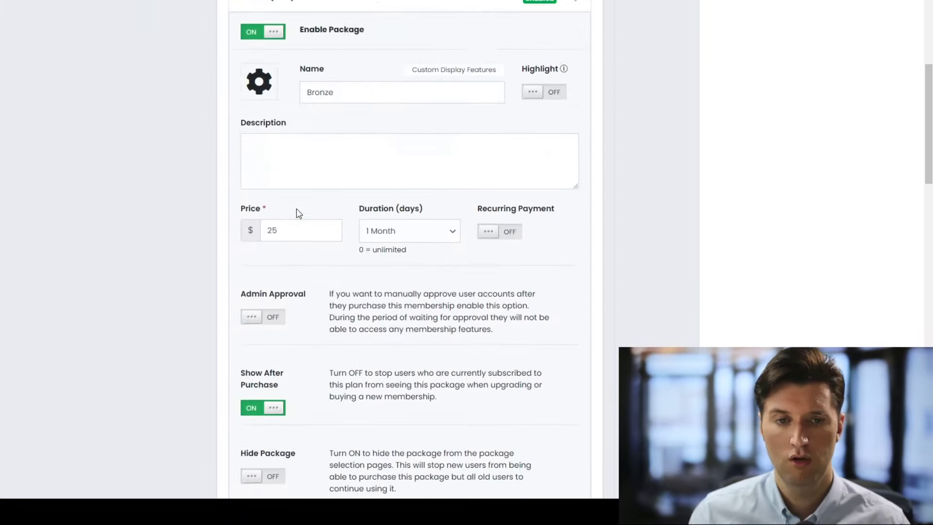
click(282, 97)
scroll(306, 282, down, 3)
scroll(287, 306, up, 10)
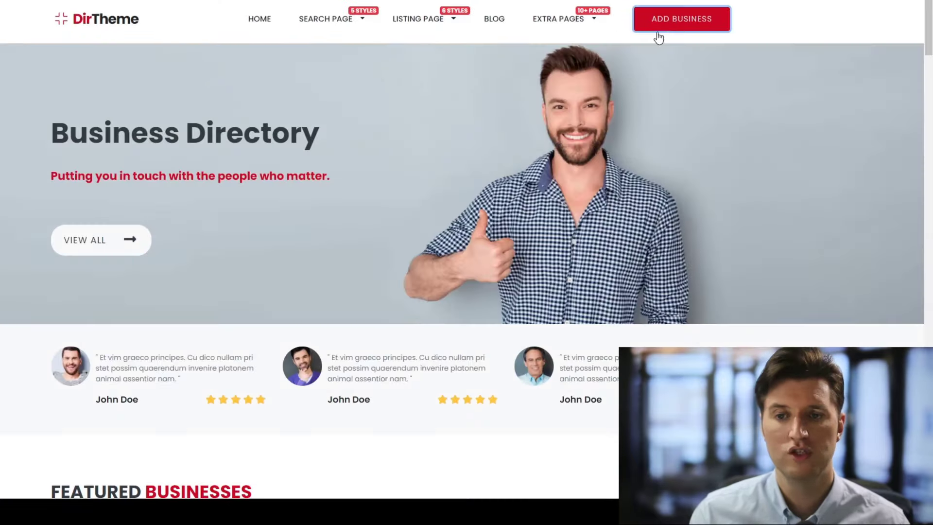
- Start a new business listing to see the Free, Featured $99 and Sponsored $100 plans
click(670, 19)
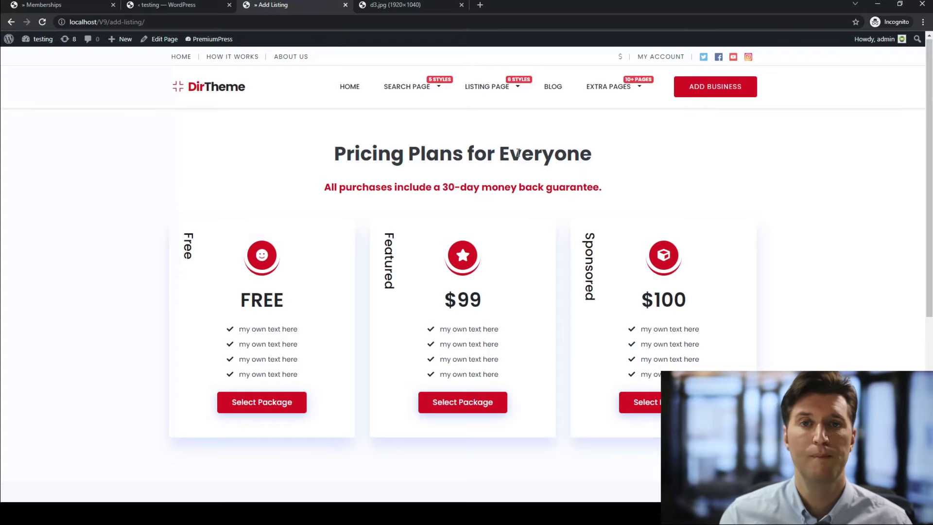
- In the admin Memberships tab, expand Bronze ($25) and review its Membership Access checkboxes
click(163, 5)
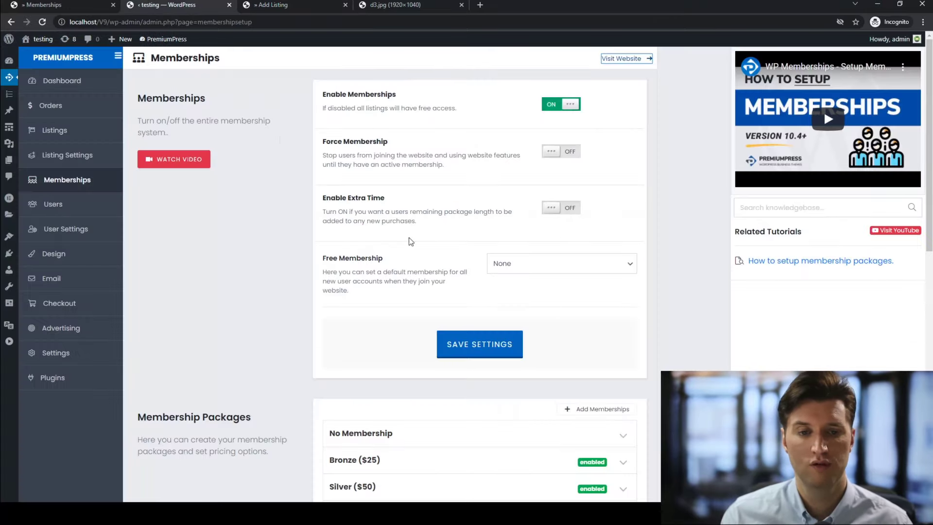
scroll(364, 214, down, 5)
click(358, 211)
scroll(425, 206, down, 8)
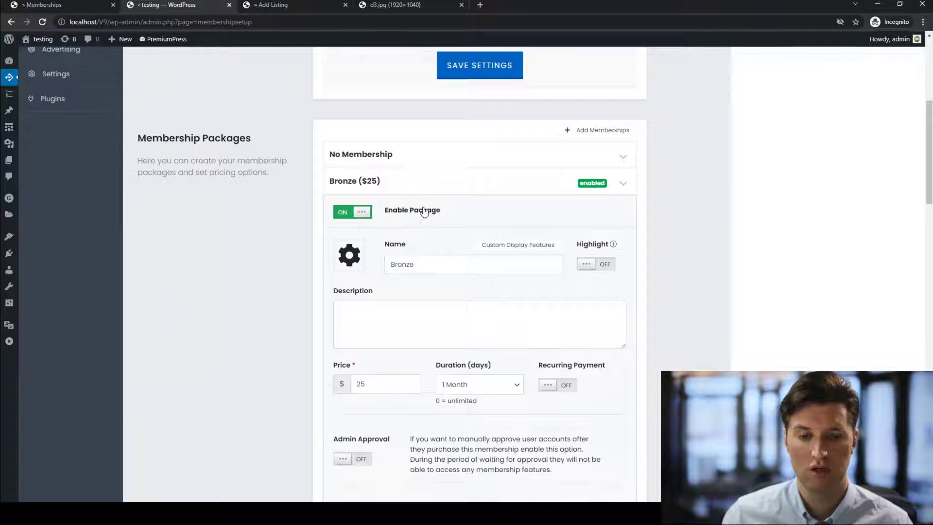
scroll(448, 237, down, 5)
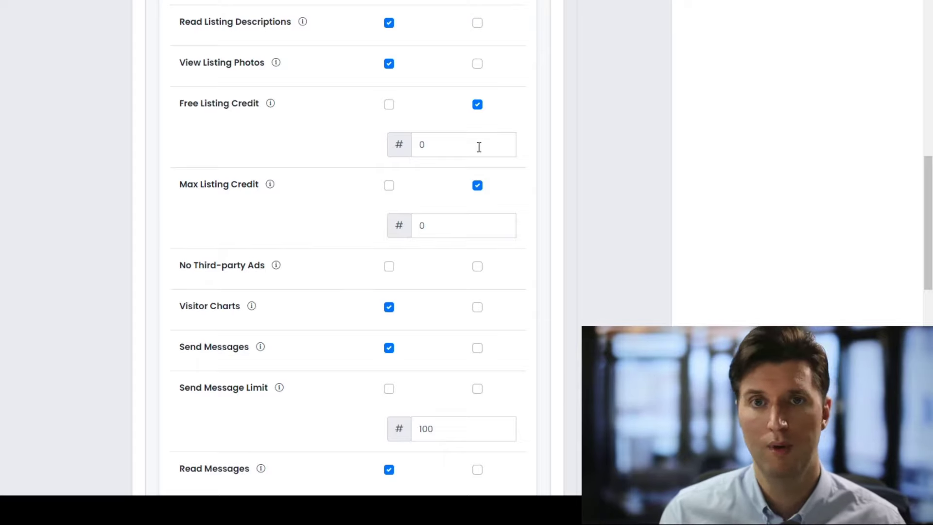
scroll(437, 164, up, 5)
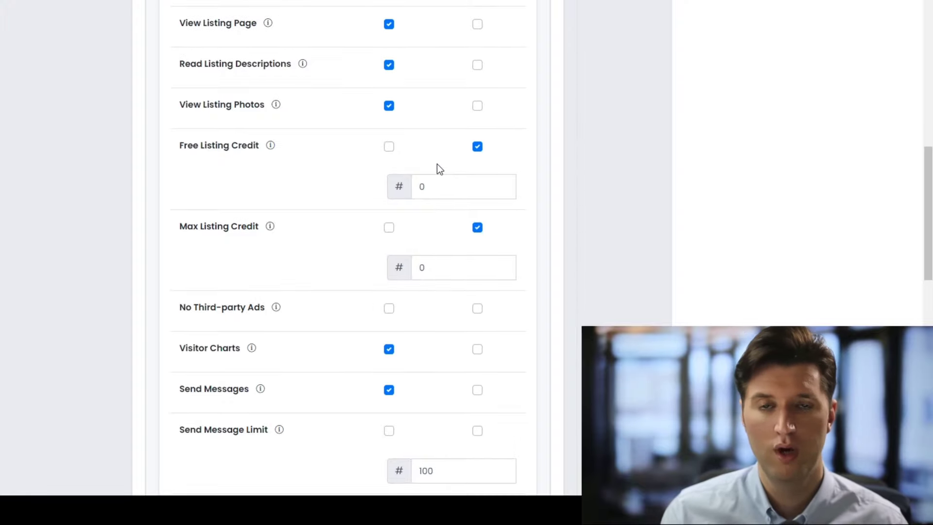
scroll(436, 164, up, 12)
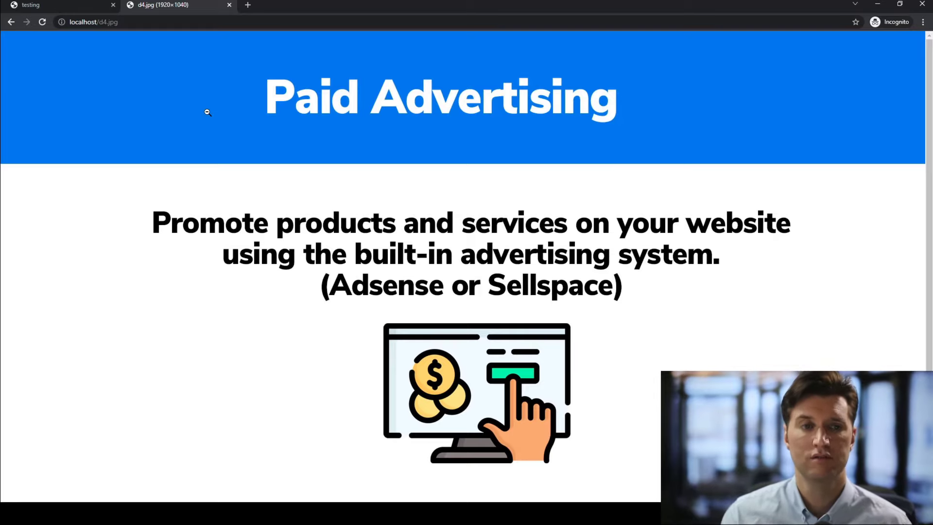
- From the directory homepage open Example Business 18 and scroll to its location, hours and amenities
click(55, 4)
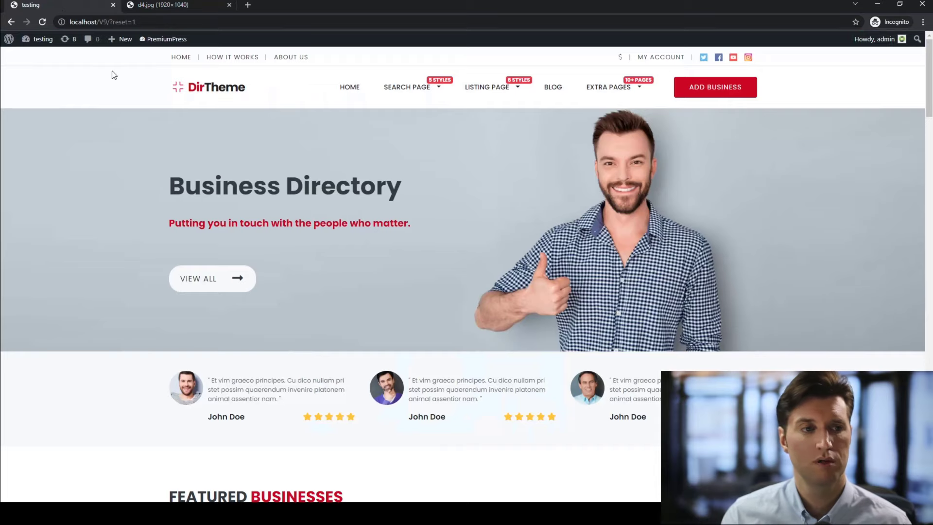
scroll(305, 174, down, 1)
scroll(304, 174, down, 4)
scroll(302, 173, up, 5)
scroll(304, 165, down, 5)
scroll(311, 175, down, 1)
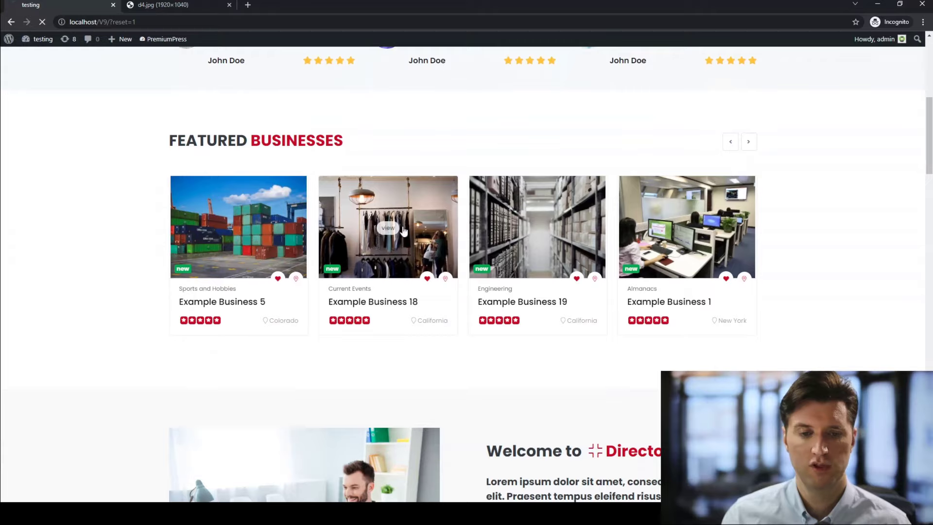
click(450, 212)
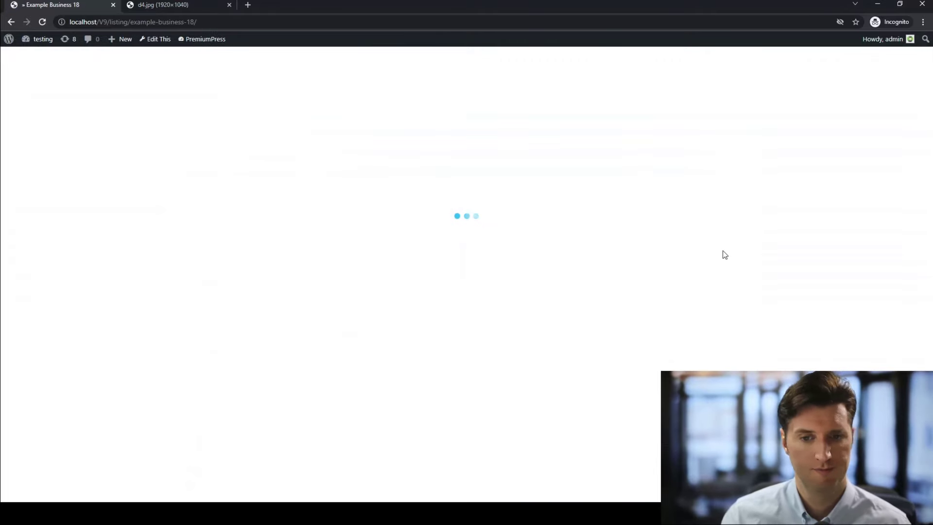
scroll(763, 282, down, 3)
scroll(780, 290, down, 3)
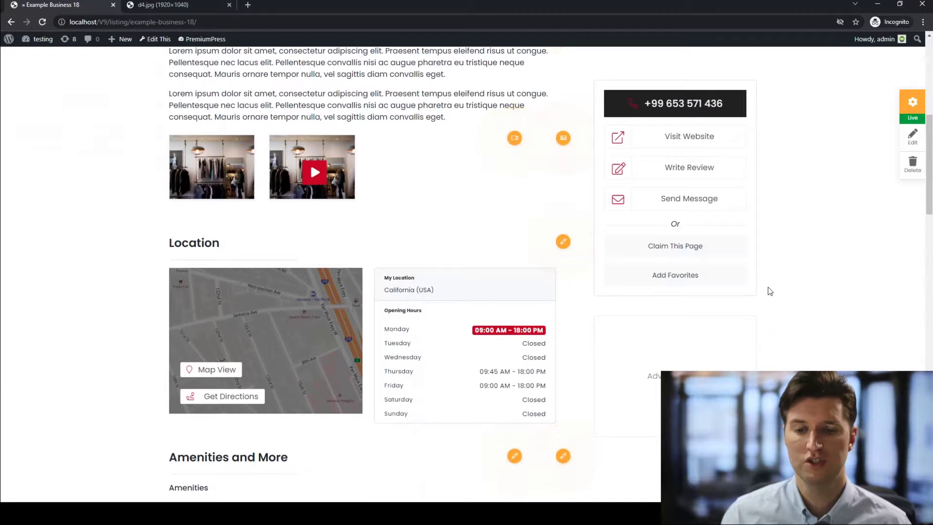
scroll(744, 314, down, 1)
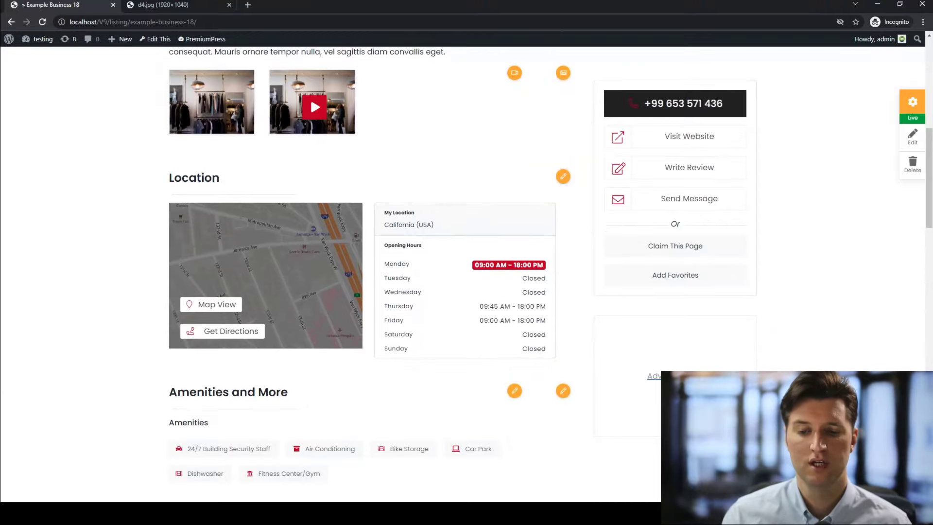
- Open Advertising Pricing from the listing sidebar and review the $30-for-30-days banner packages
click(671, 376)
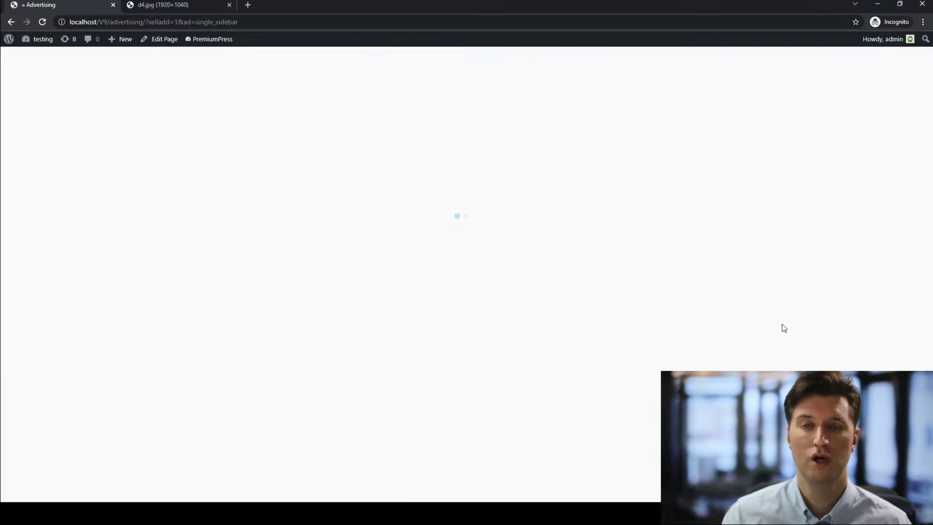
scroll(696, 315, down, 4)
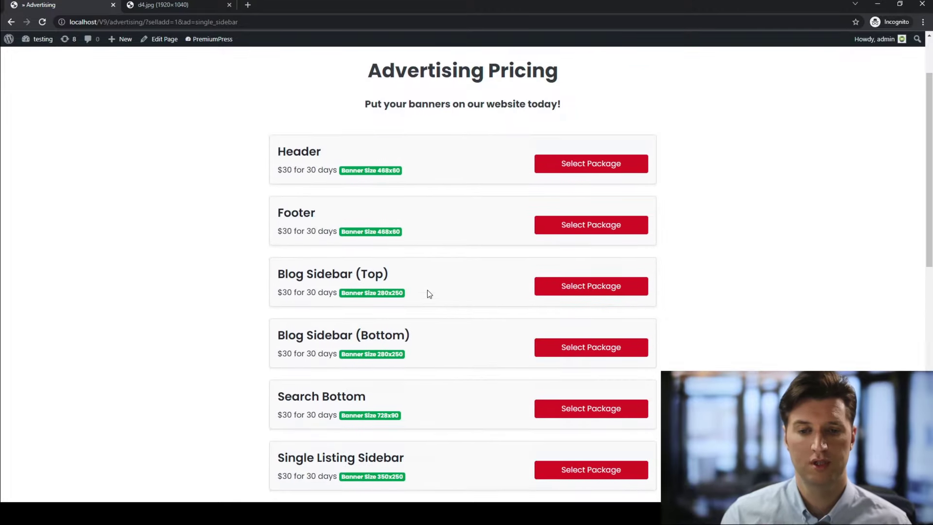
scroll(492, 310, up, 2)
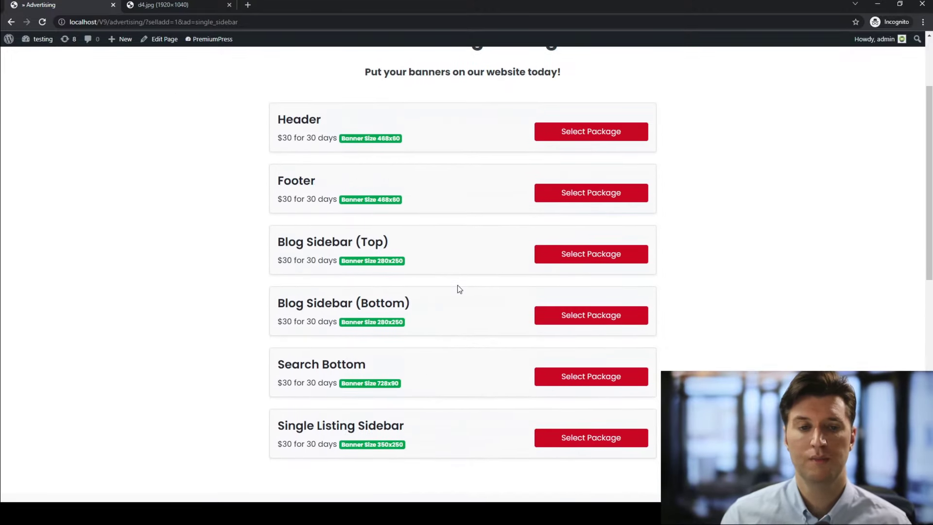
scroll(460, 287, up, 1)
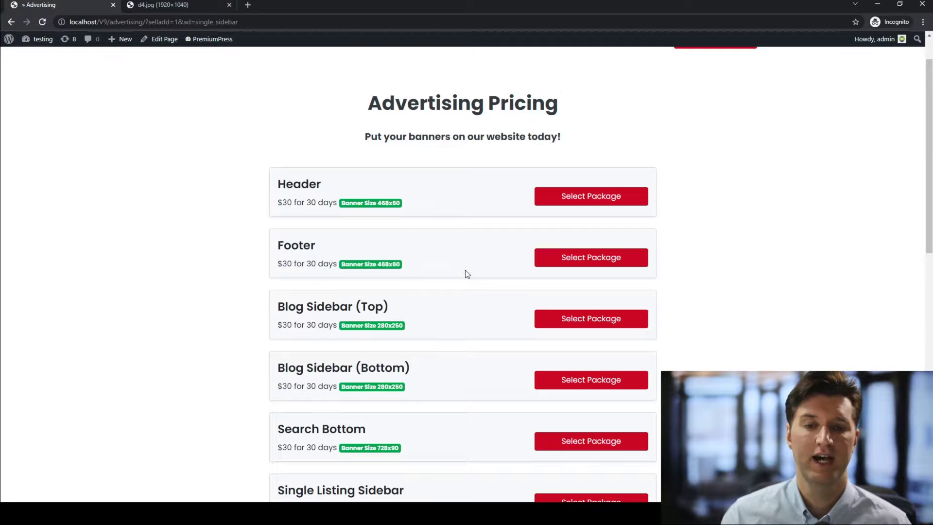
scroll(462, 275, down, 2)
scroll(461, 279, up, 3)
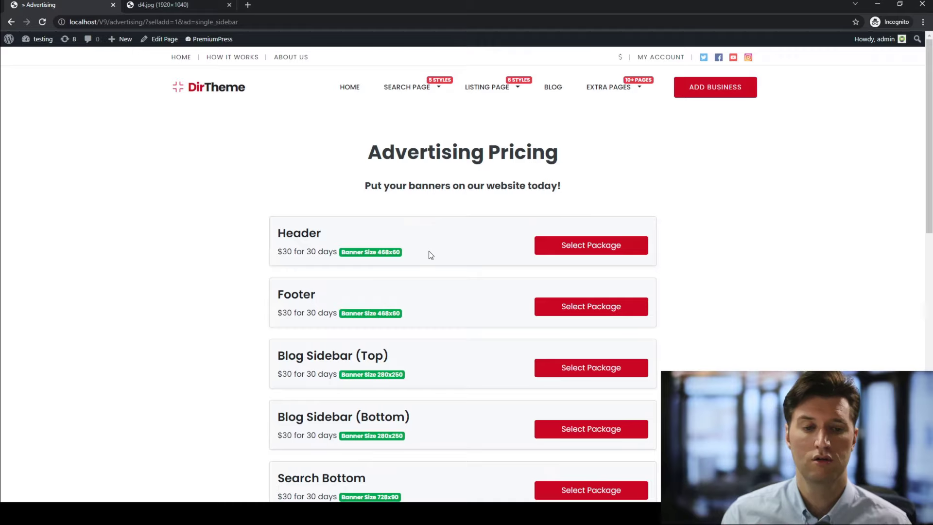
- Open PremiumPress Advertising from the admin Dashboard and start a new campaign
click(43, 57)
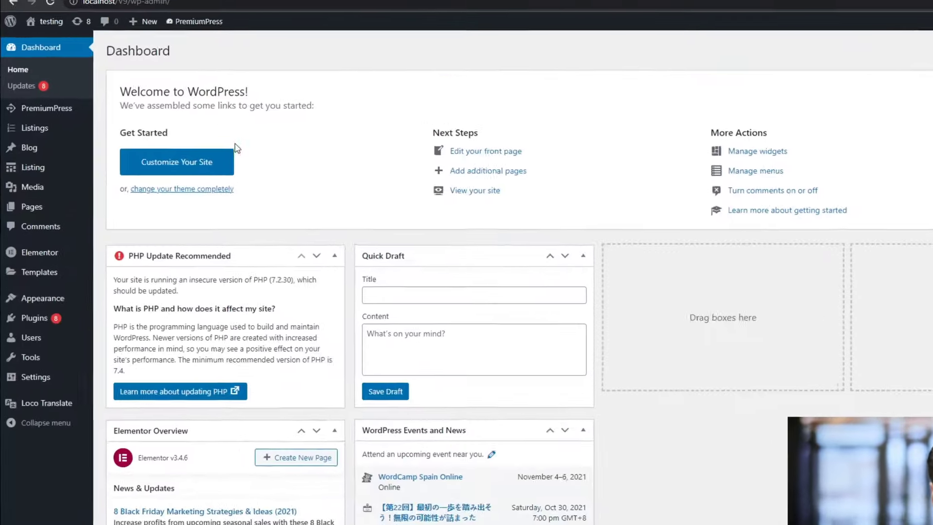
click(46, 107)
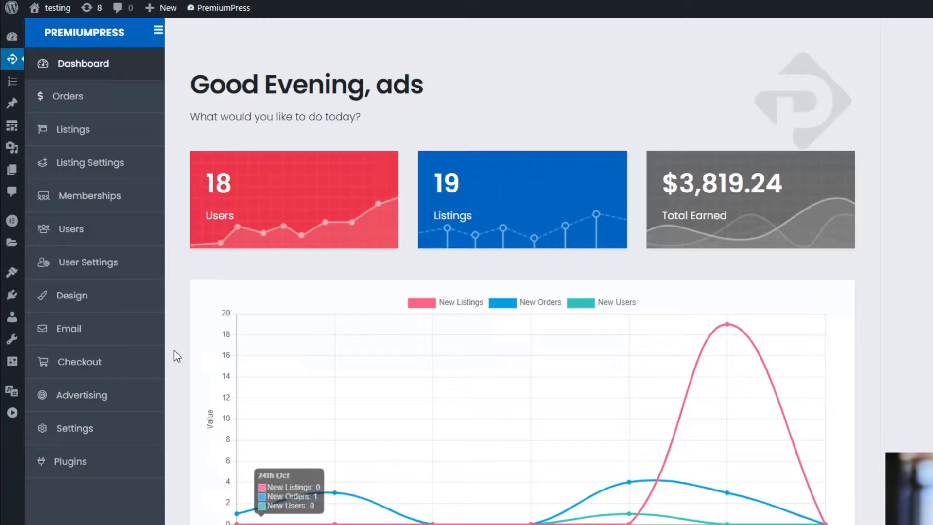
click(73, 398)
click(778, 95)
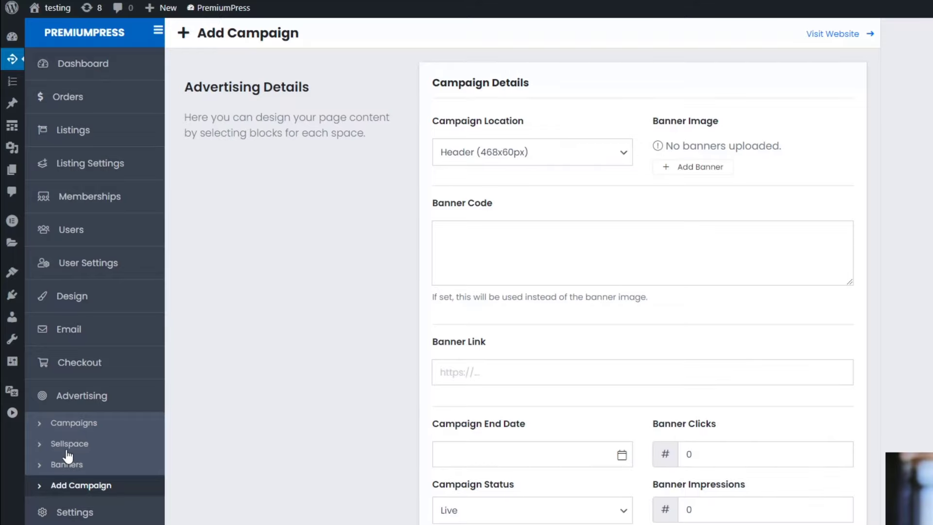
- View the Sellspace settings: advertising on, Header, Footer and Blog Sidebar spots at $30
click(34, 445)
scroll(439, 262, down, 1)
scroll(585, 171, up, 1)
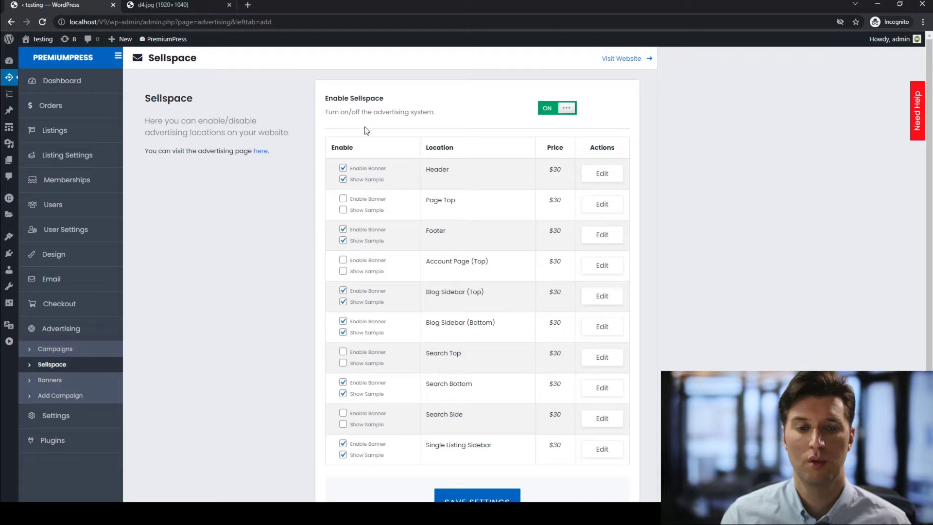
- Open the live directory site in a new tab and scroll through its homepage
middle_click(51, 55)
click(178, 5)
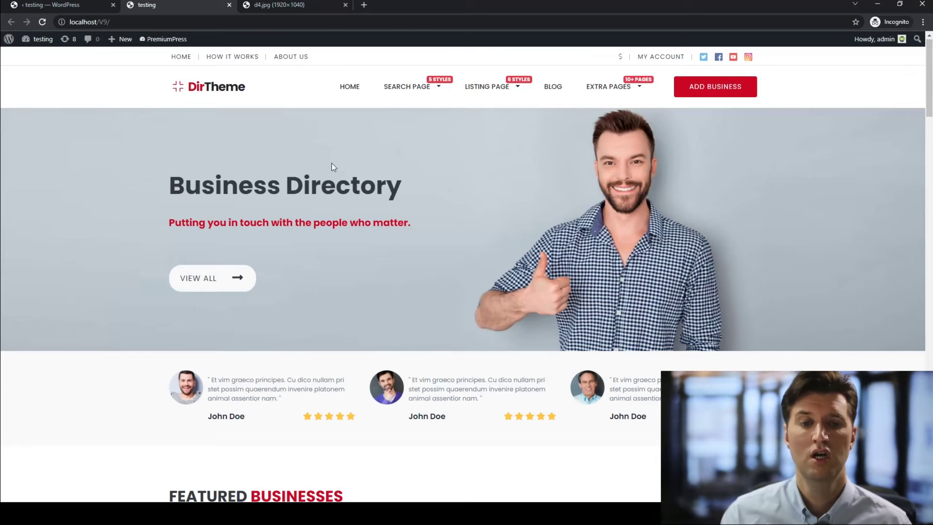
scroll(332, 180, down, 1)
scroll(334, 198, up, 1)
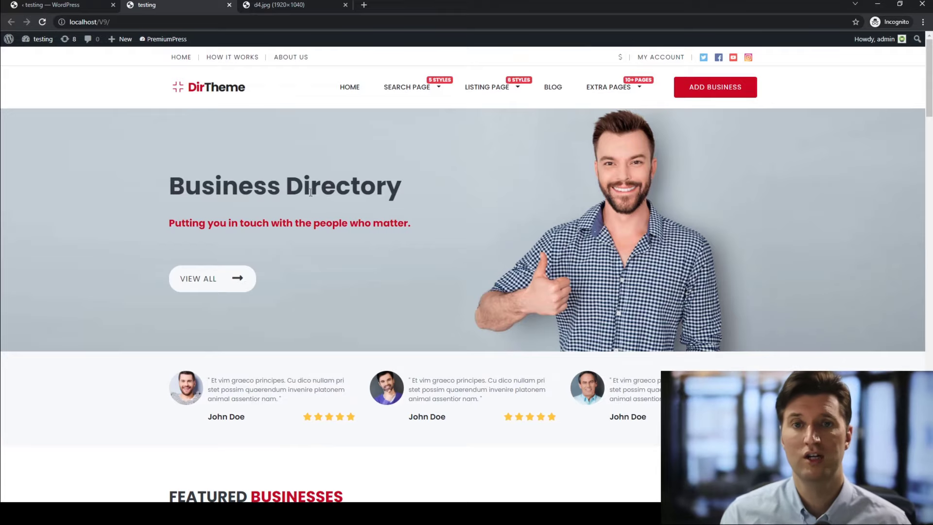
scroll(310, 192, down, 2)
scroll(311, 192, up, 2)
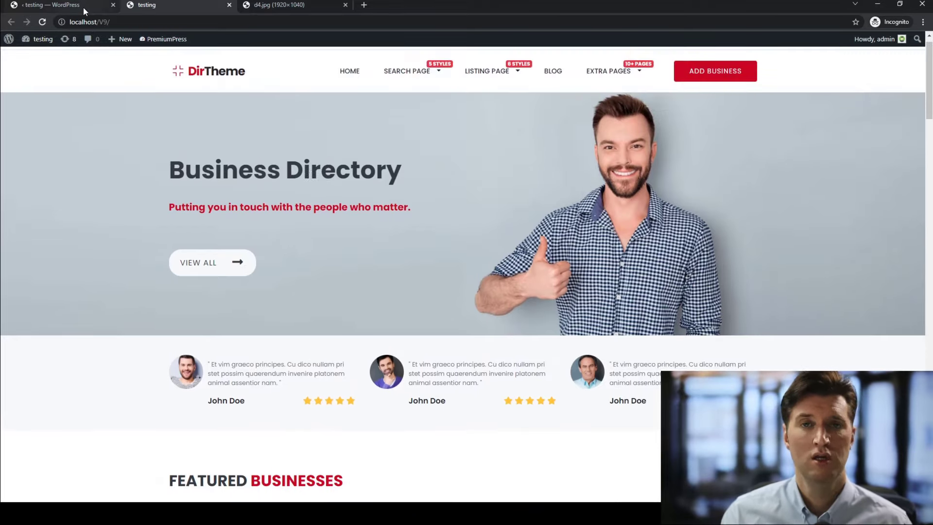
scroll(241, 249, down, 2)
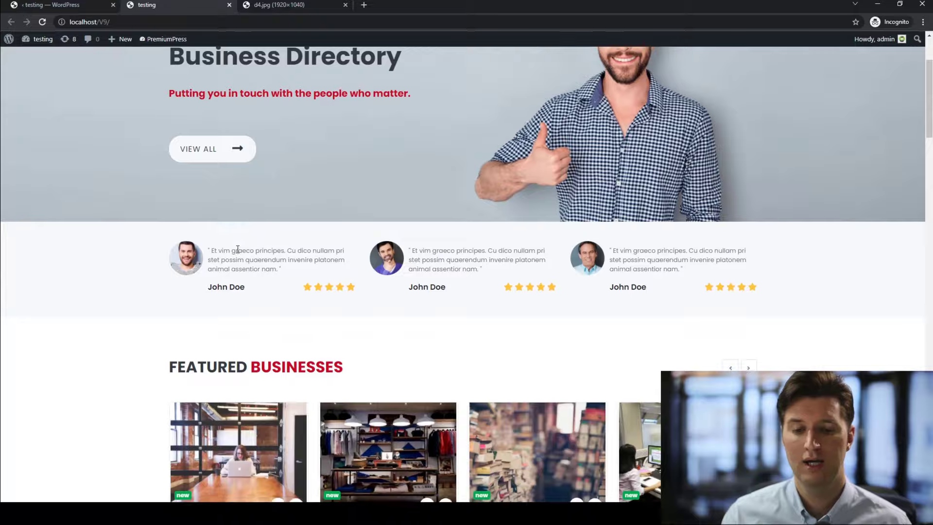
scroll(195, 232, down, 2)
scroll(214, 218, up, 4)
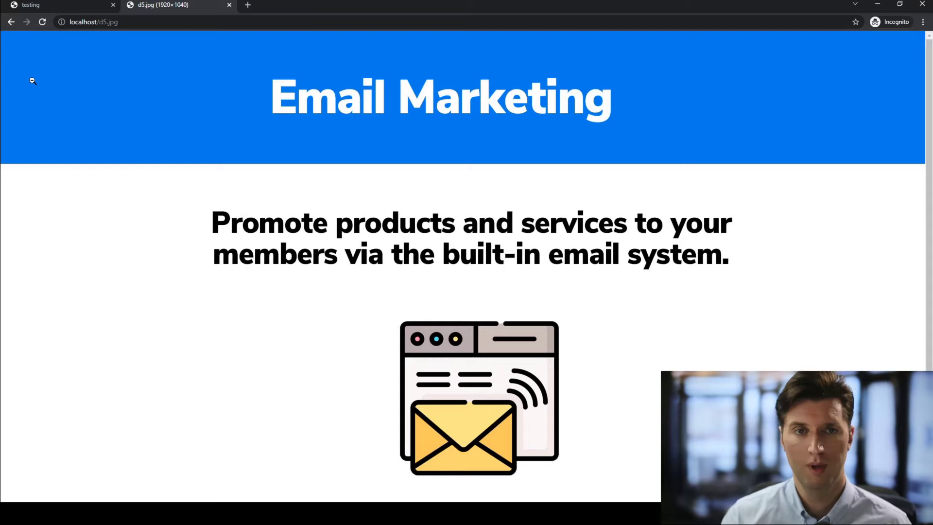
- Return to the 'testing' site tab and scroll down to the newsletter signup and footer, then back up
click(63, 7)
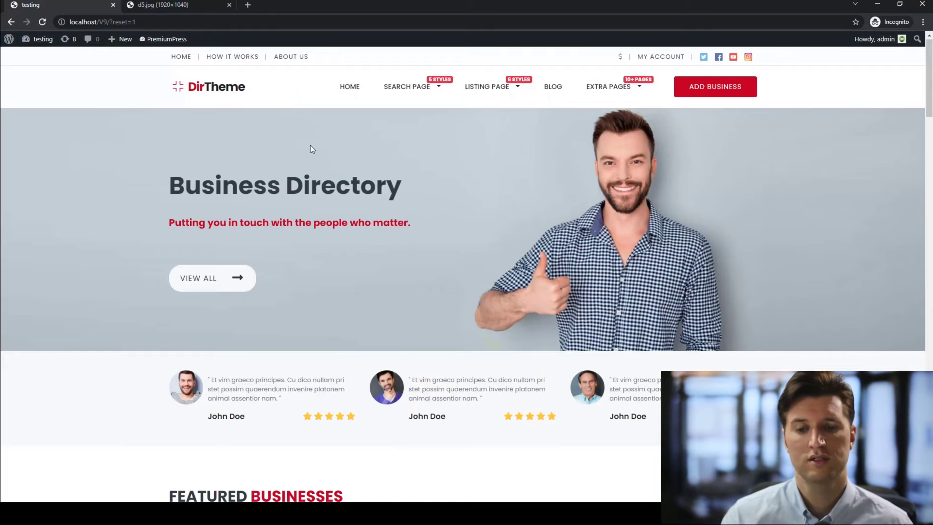
scroll(310, 145, down, 3)
scroll(310, 145, down, 15)
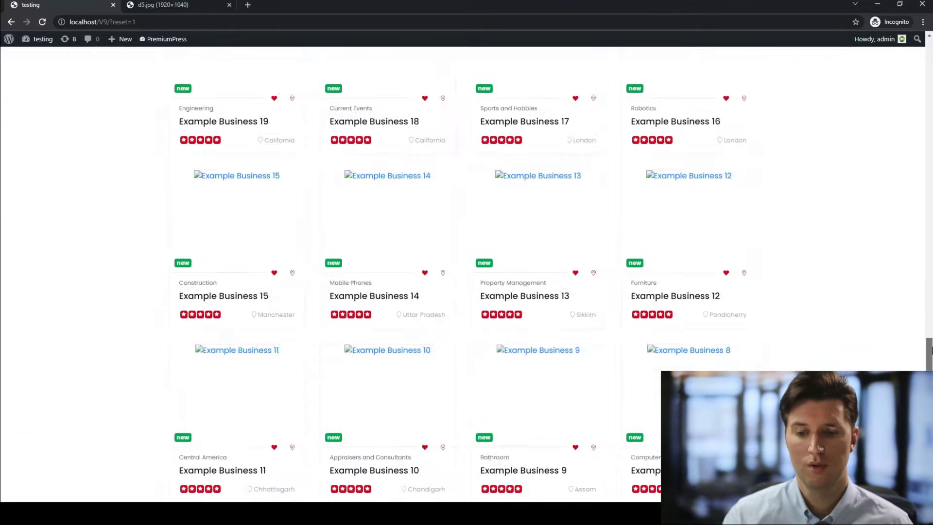
scroll(310, 281, up, 1)
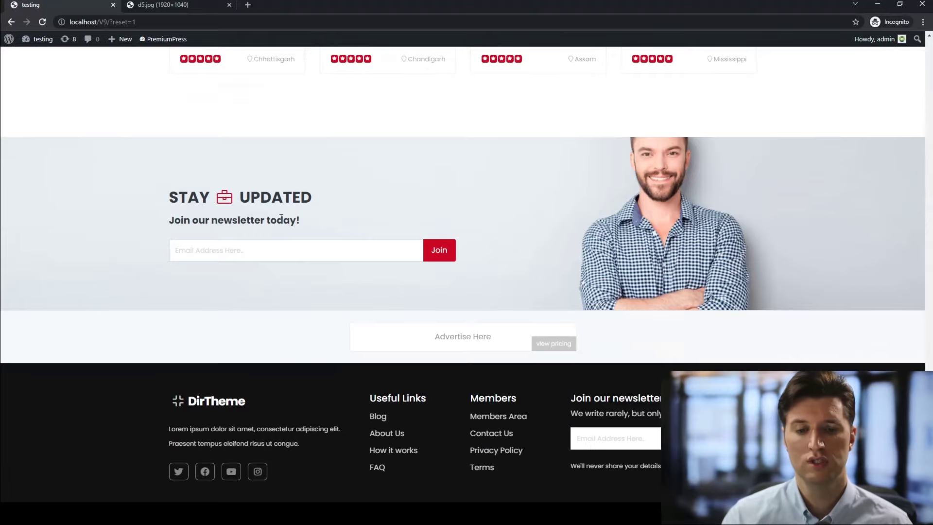
scroll(688, 174, up, 17)
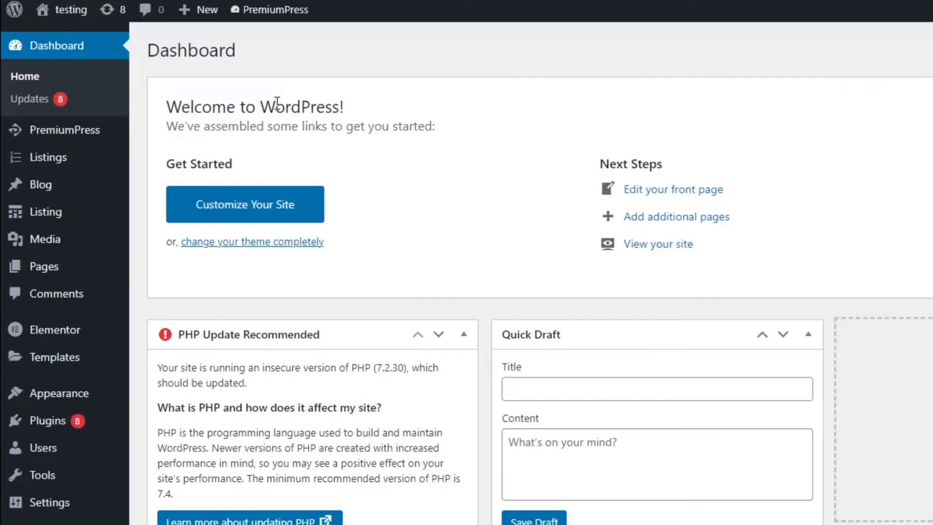
- Open the Send Email form from PremiumPress Email, with All Users as recipients
mouse_move(92, 142)
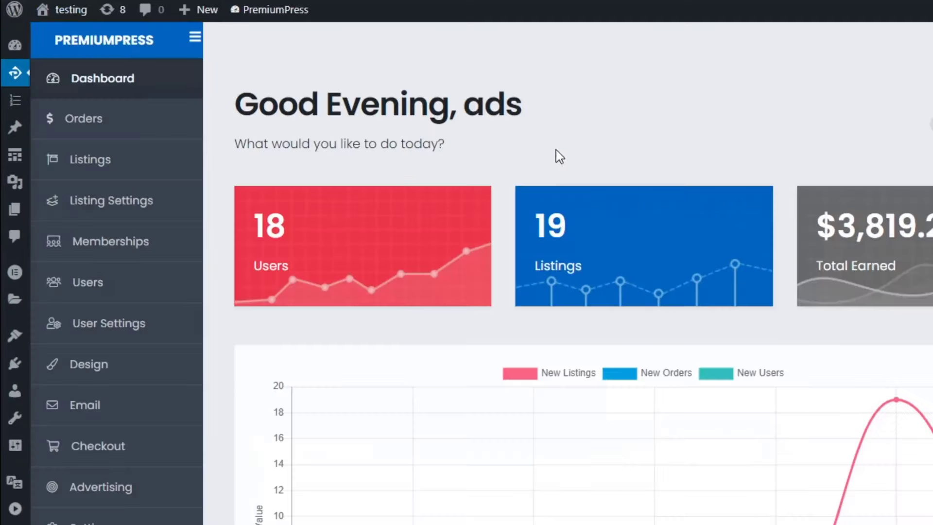
click(85, 406)
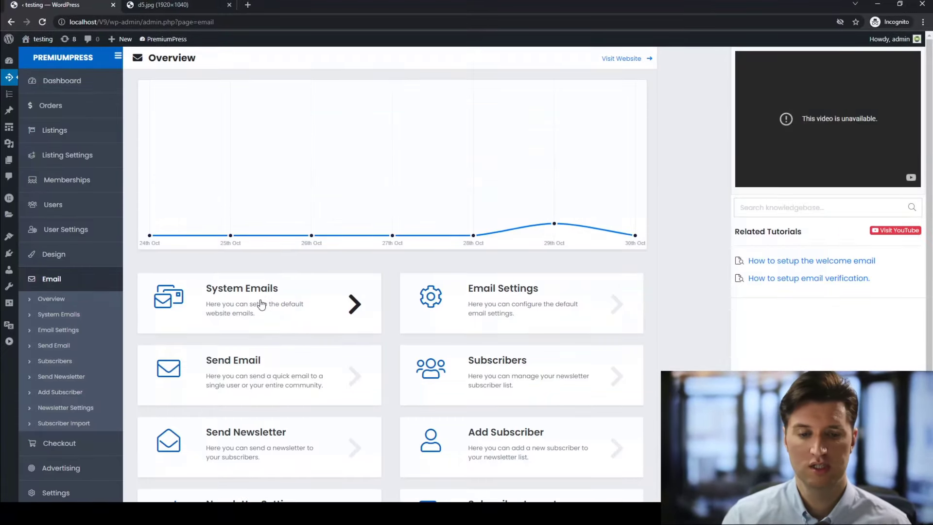
scroll(454, 334, down, 2)
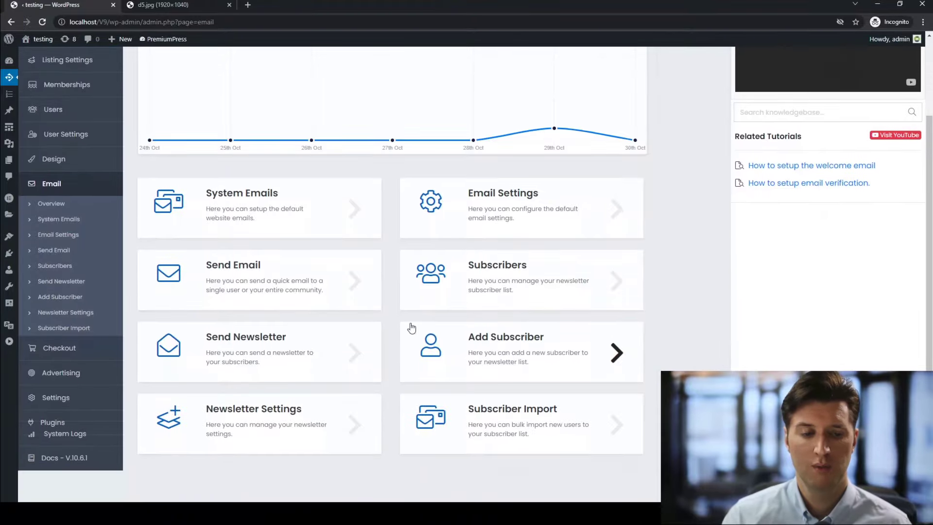
scroll(504, 319, down, 1)
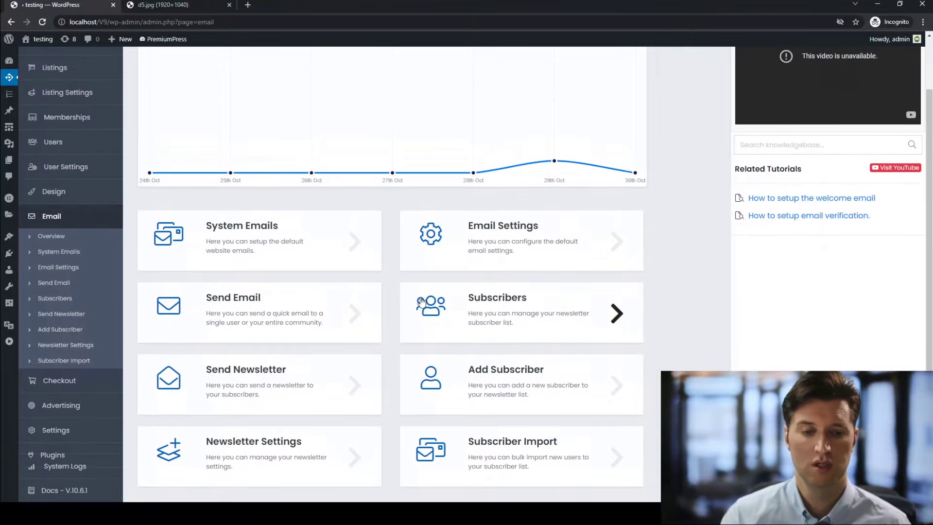
click(255, 317)
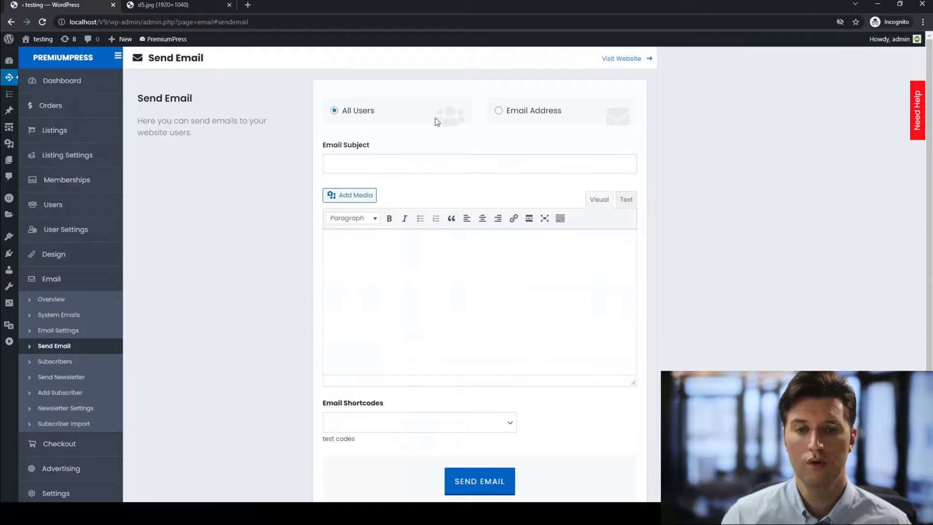
- Try the Email Address and All Users recipient options, then open Send Newsletter via Subscribers
click(501, 111)
click(335, 111)
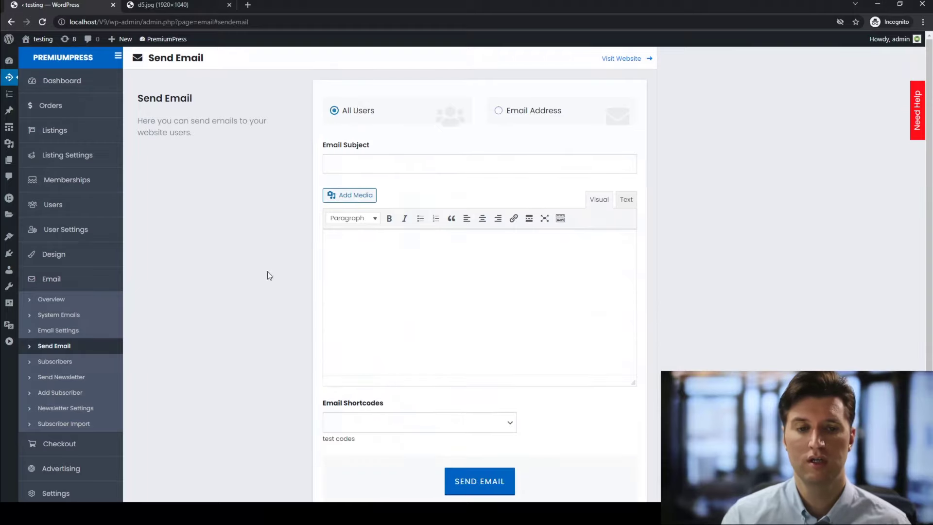
click(65, 364)
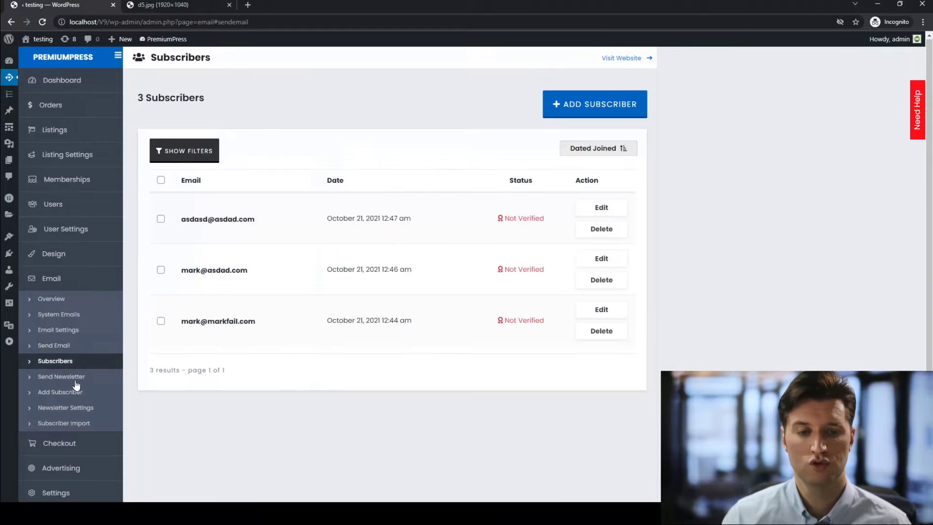
click(72, 378)
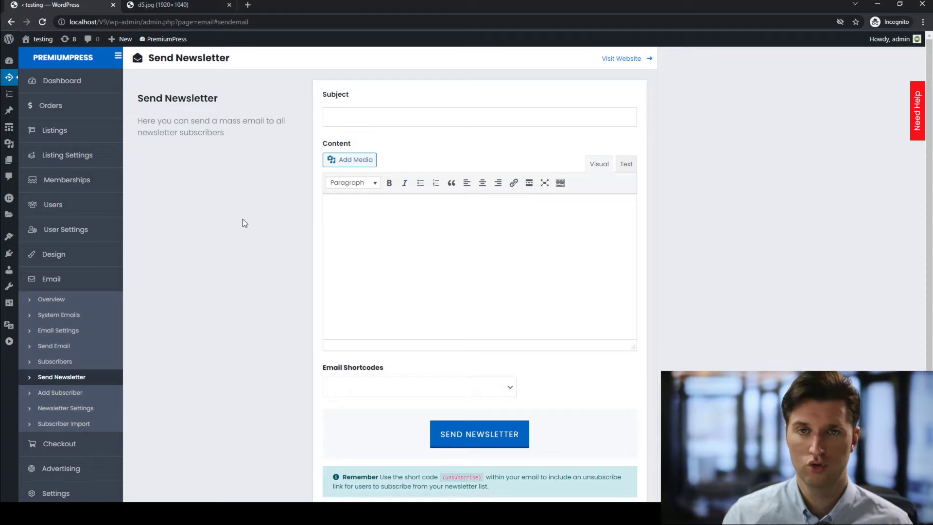
scroll(244, 224, down, 1)
scroll(245, 224, up, 1)
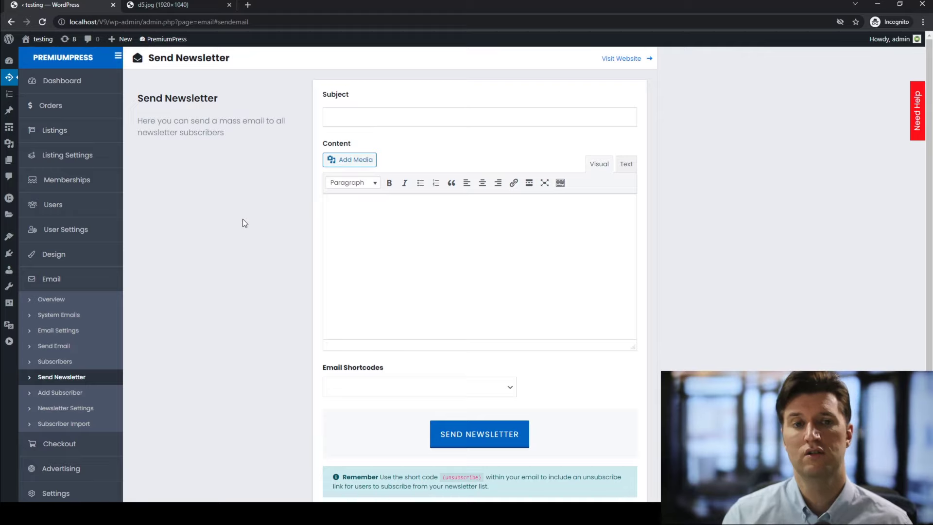